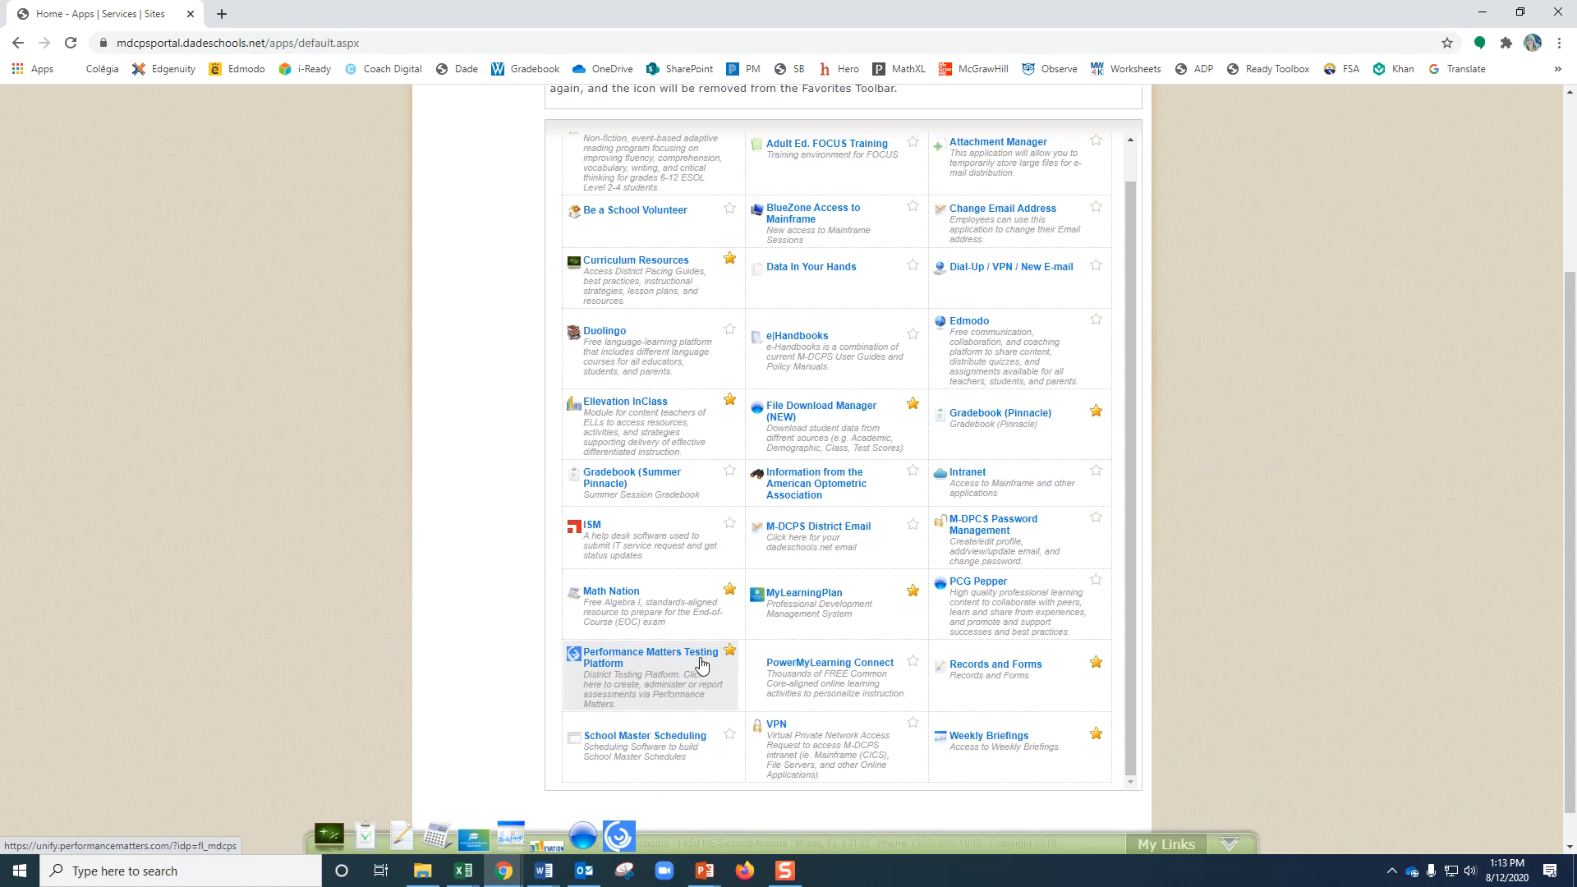
Open the Performance Matters Testing Platform from the portal's app list and start a new test
click(645, 686)
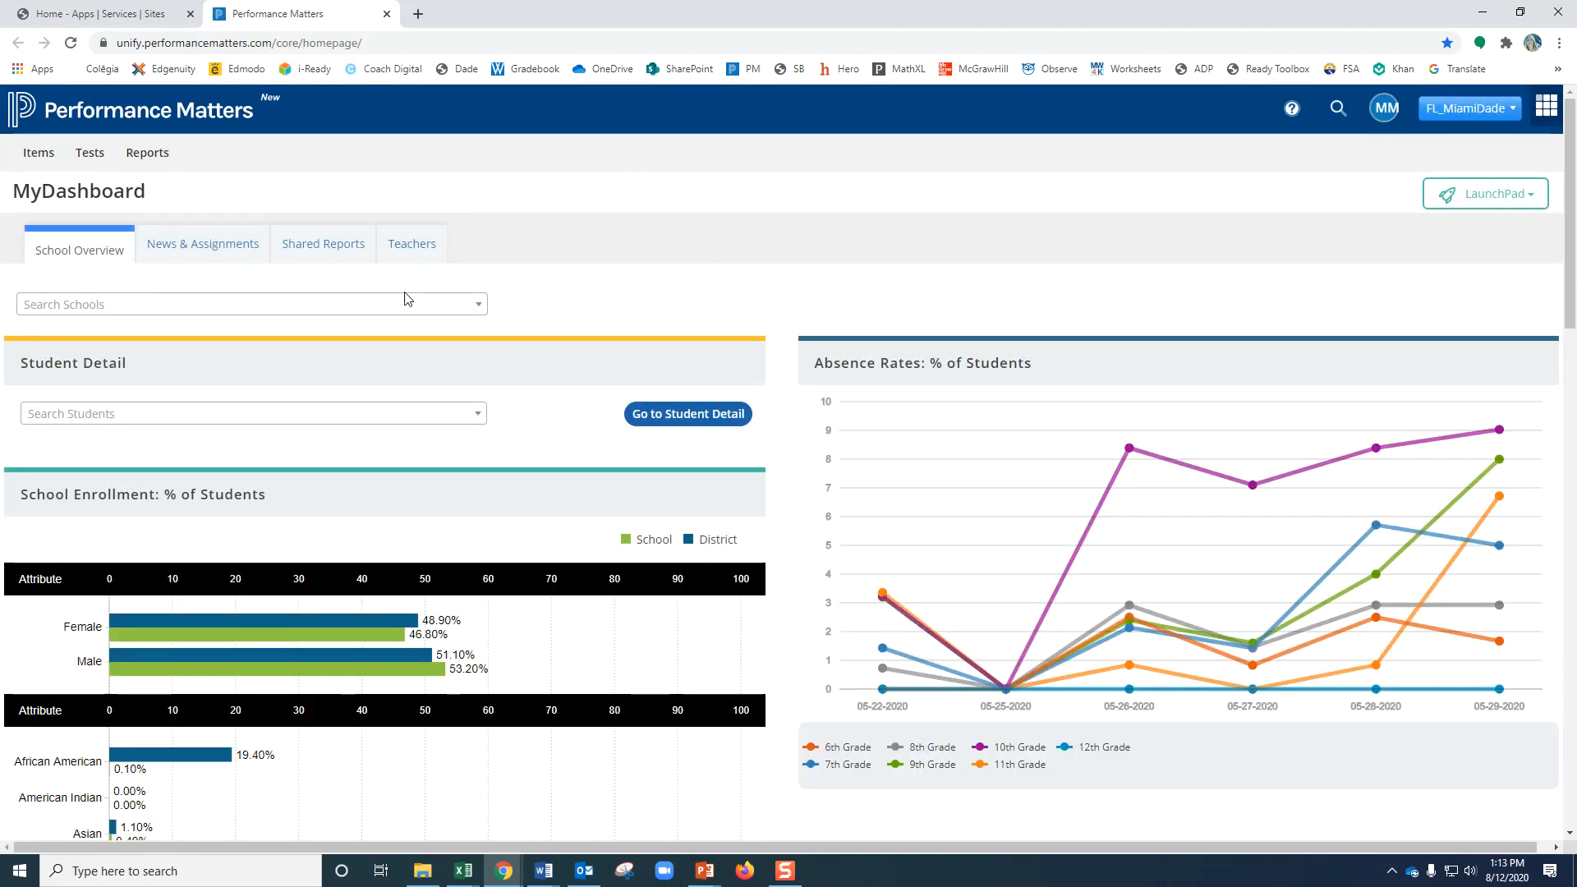
click(94, 155)
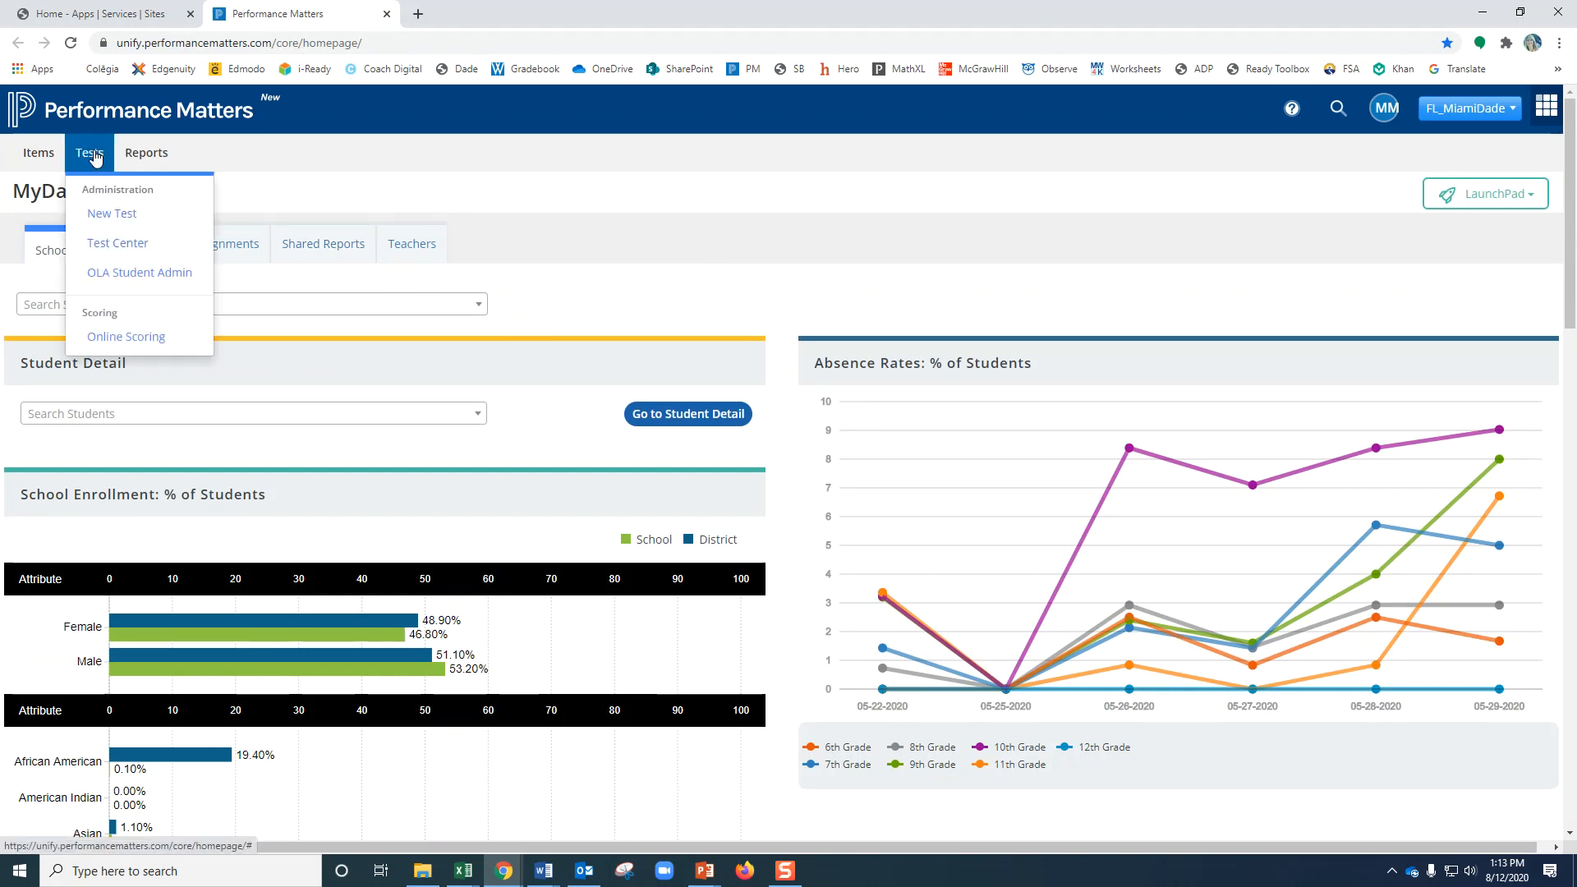
click(115, 218)
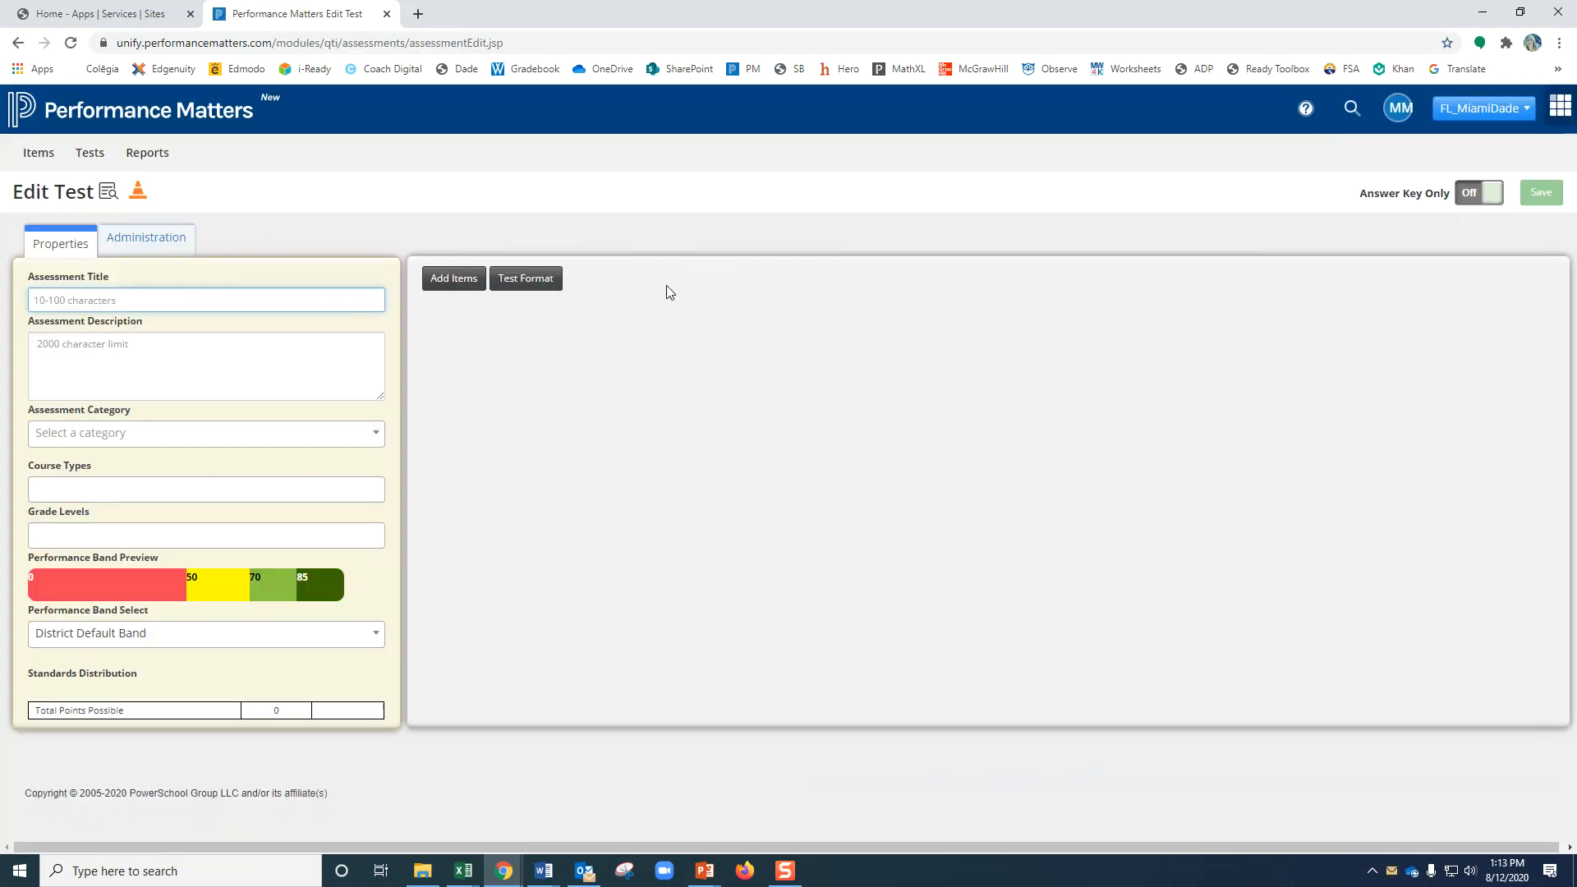
Set the assessment category to Teacher Created and the course type to Math, leaving the title and description blank
click(101, 300)
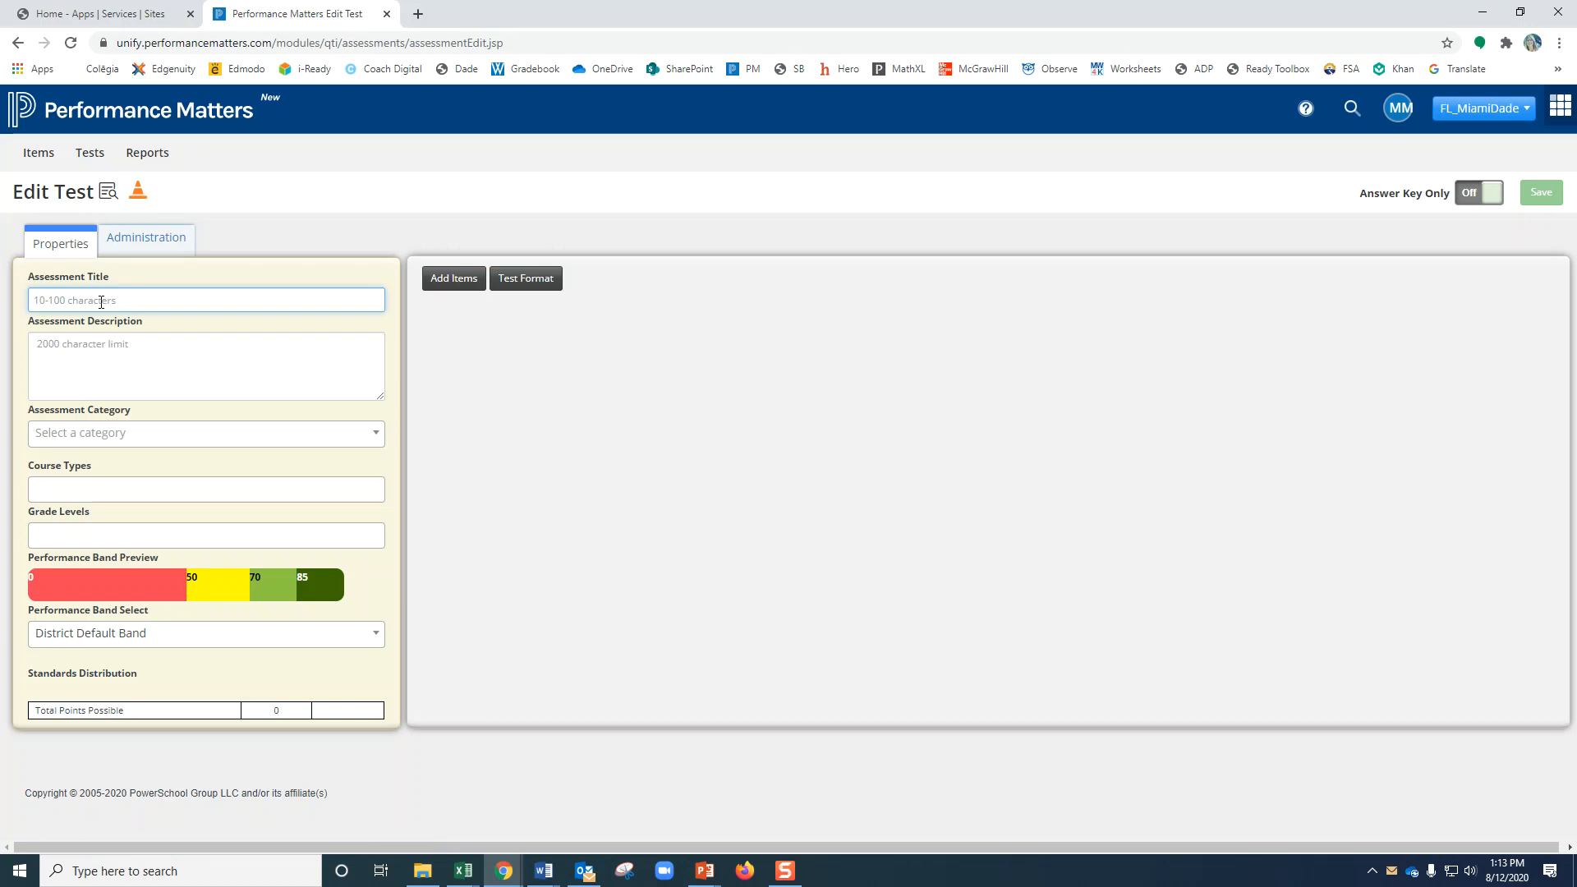
click(101, 351)
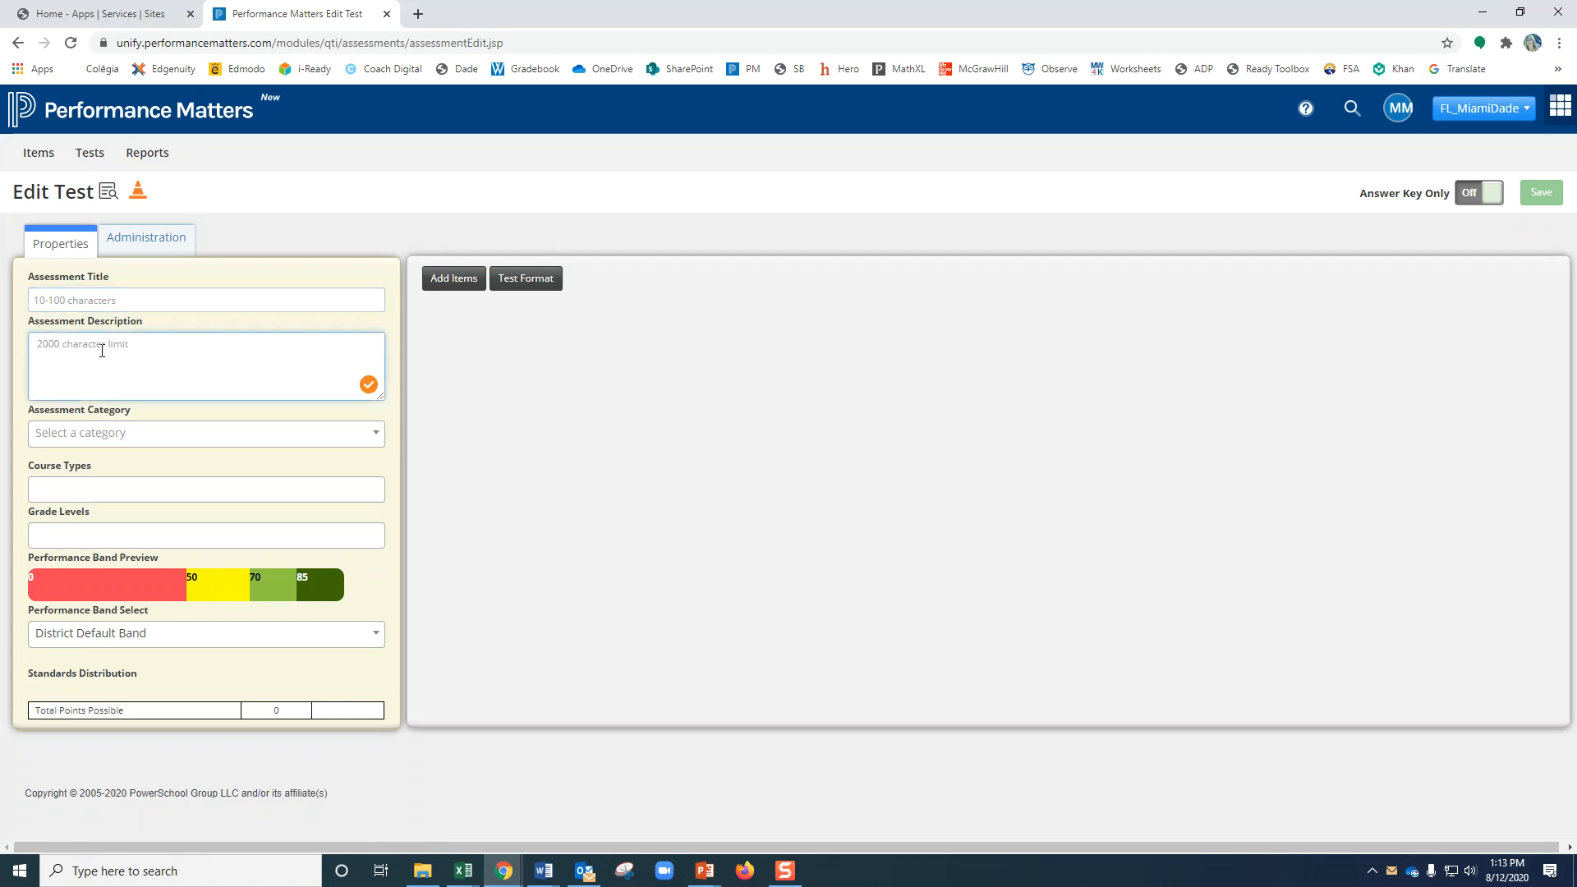
click(109, 436)
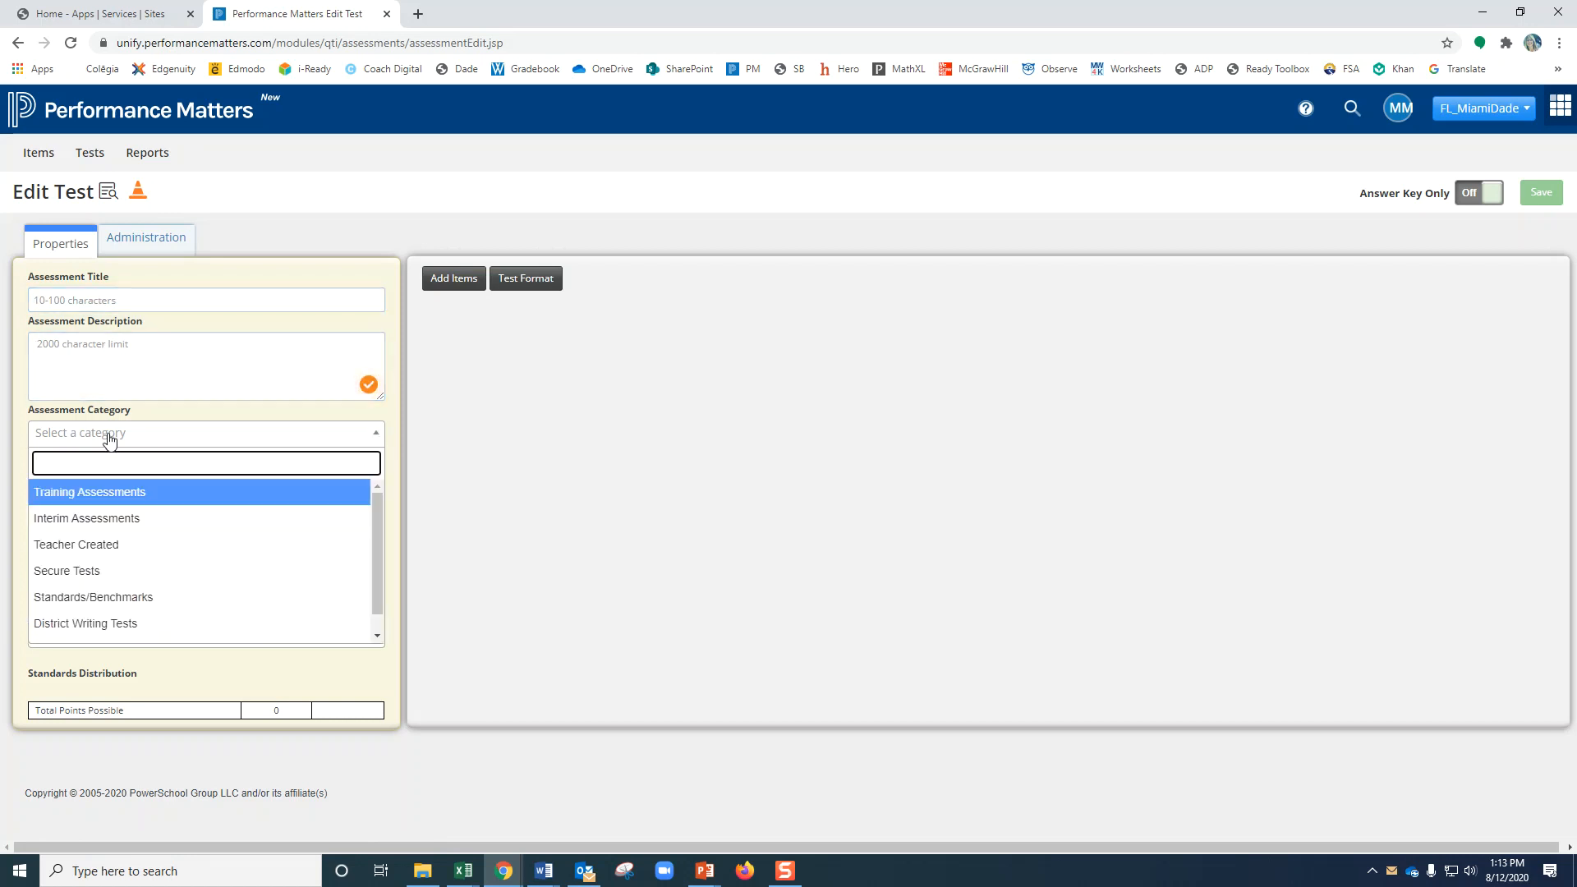
click(72, 545)
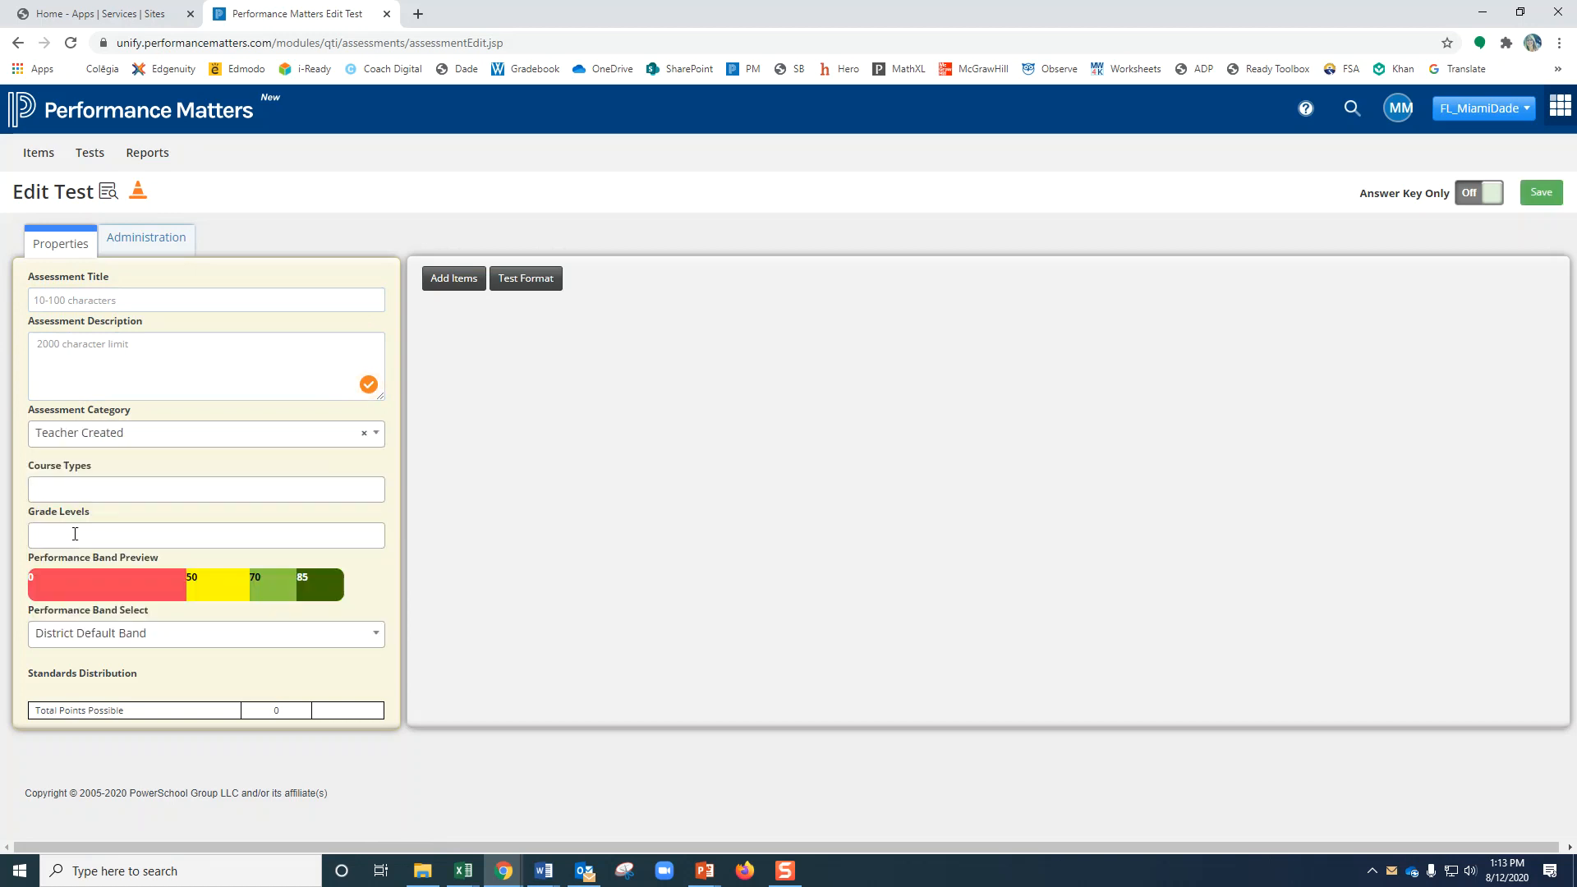
click(119, 491)
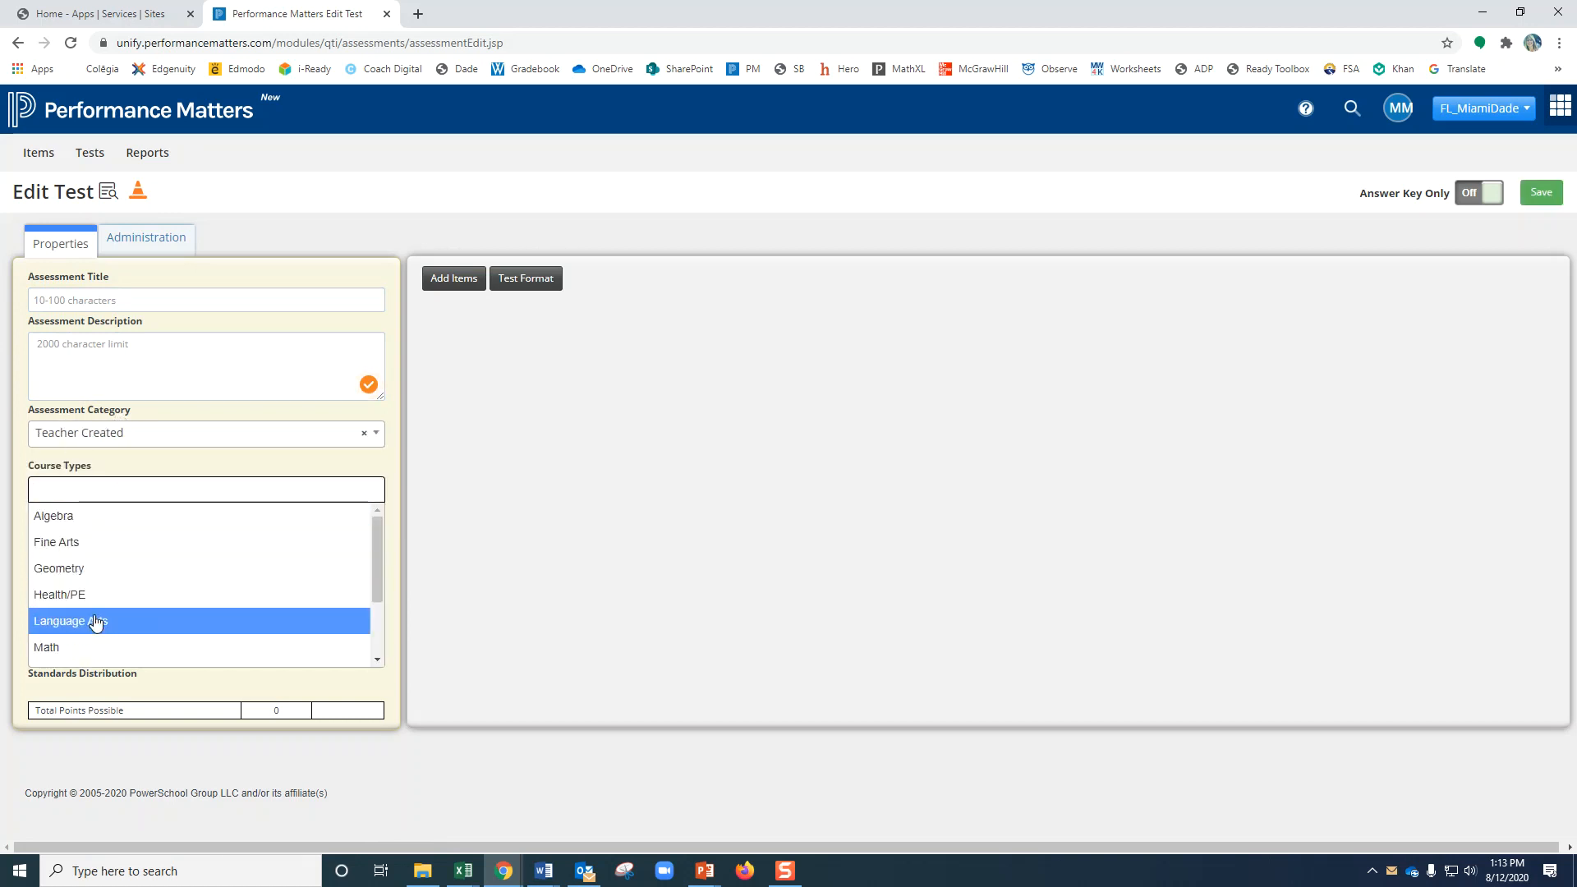
scroll(116, 550, down, 1)
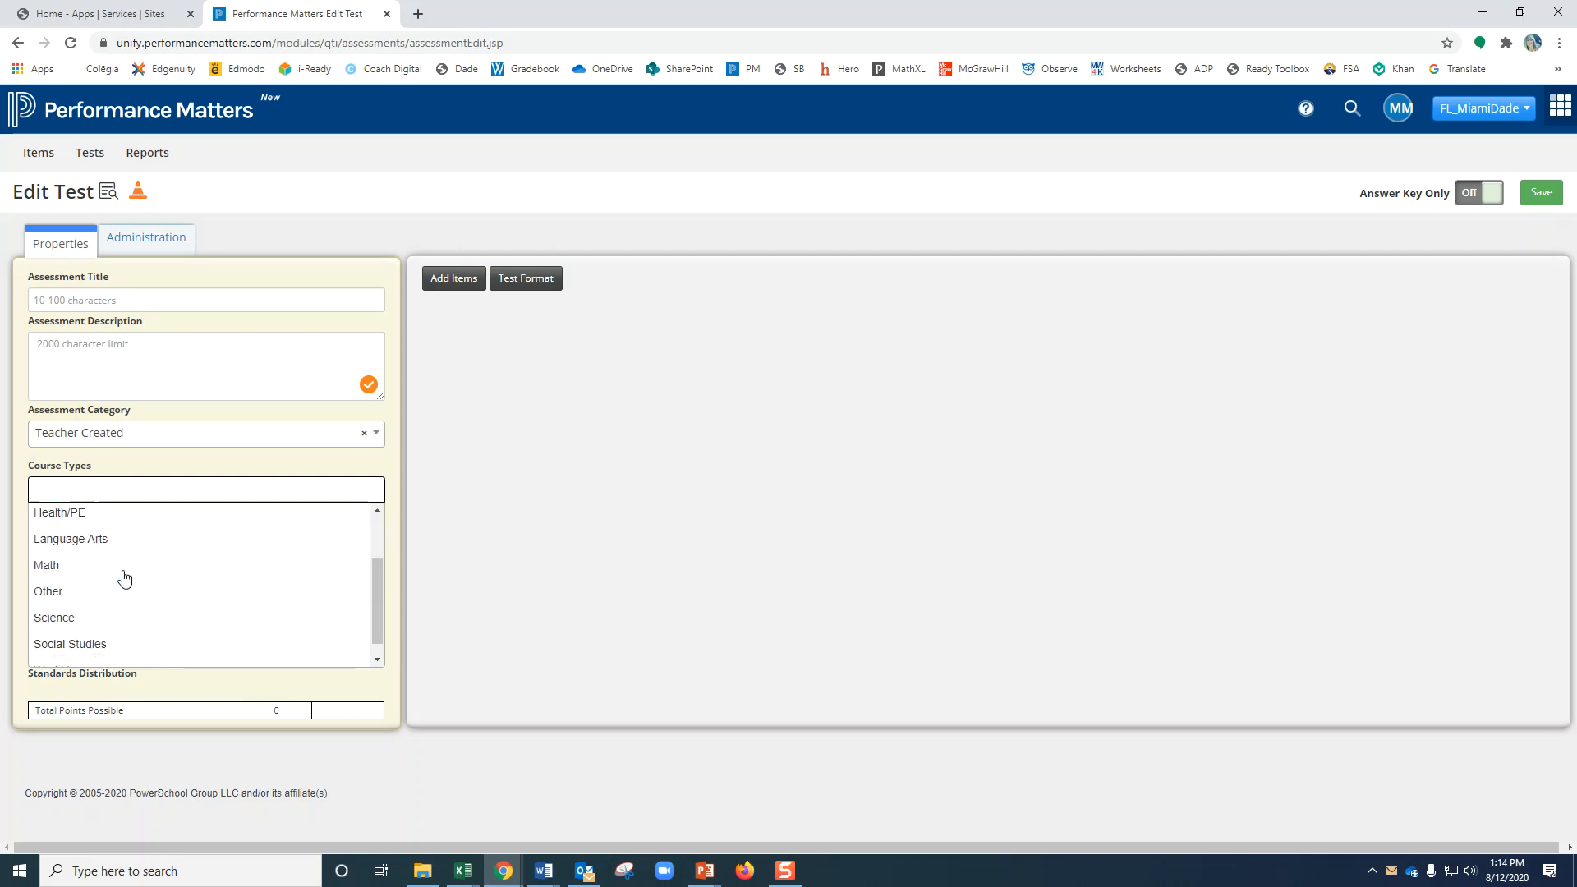
click(121, 567)
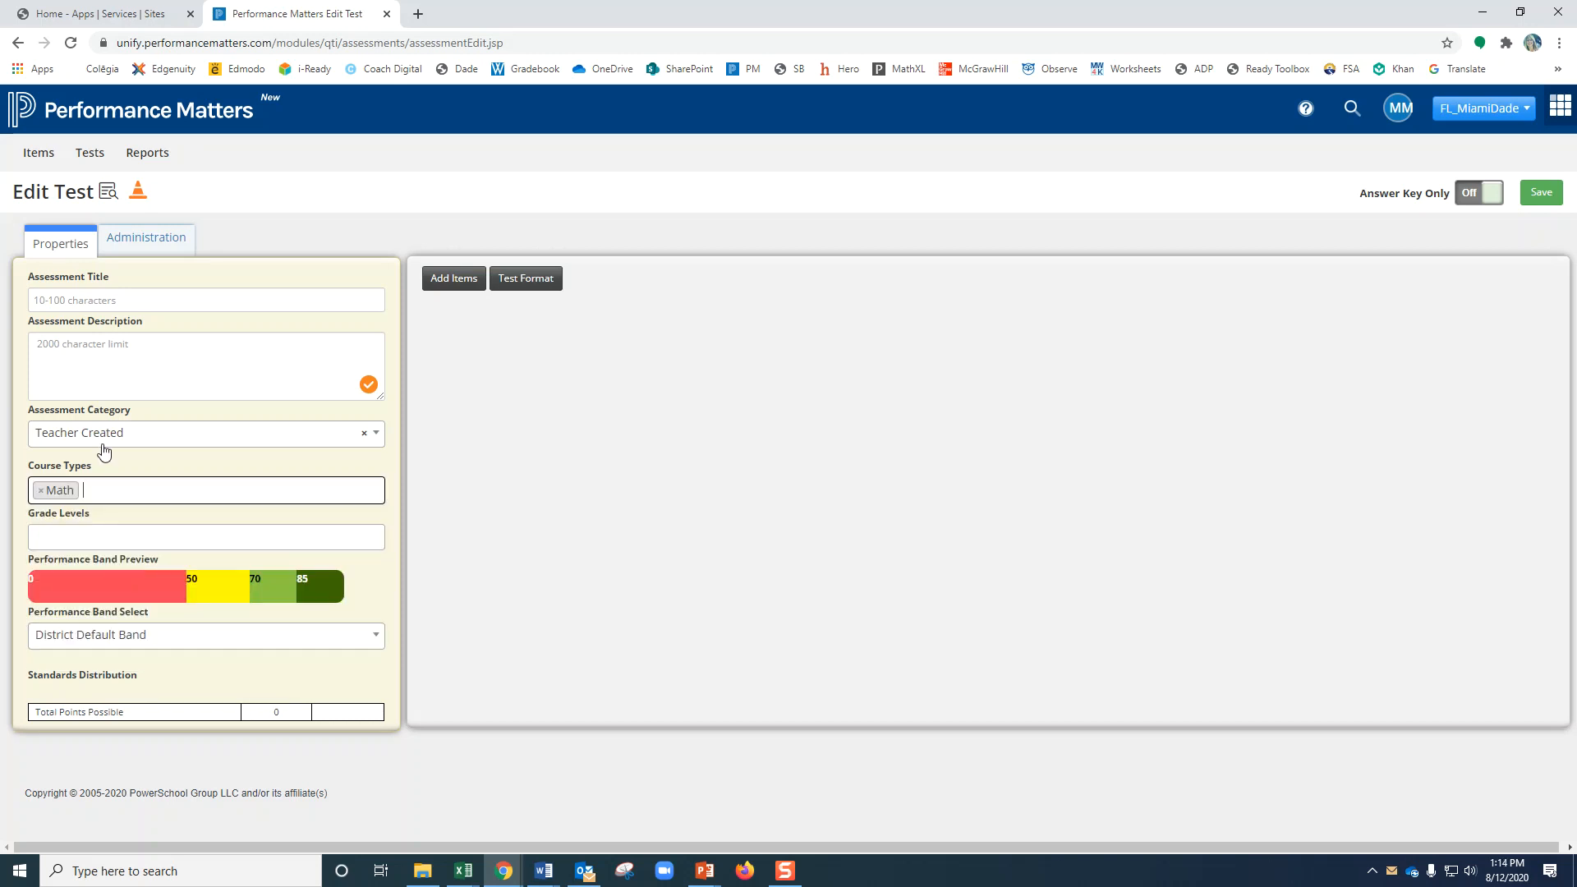
Assign grade levels 6 and 7 to the assessment
click(122, 529)
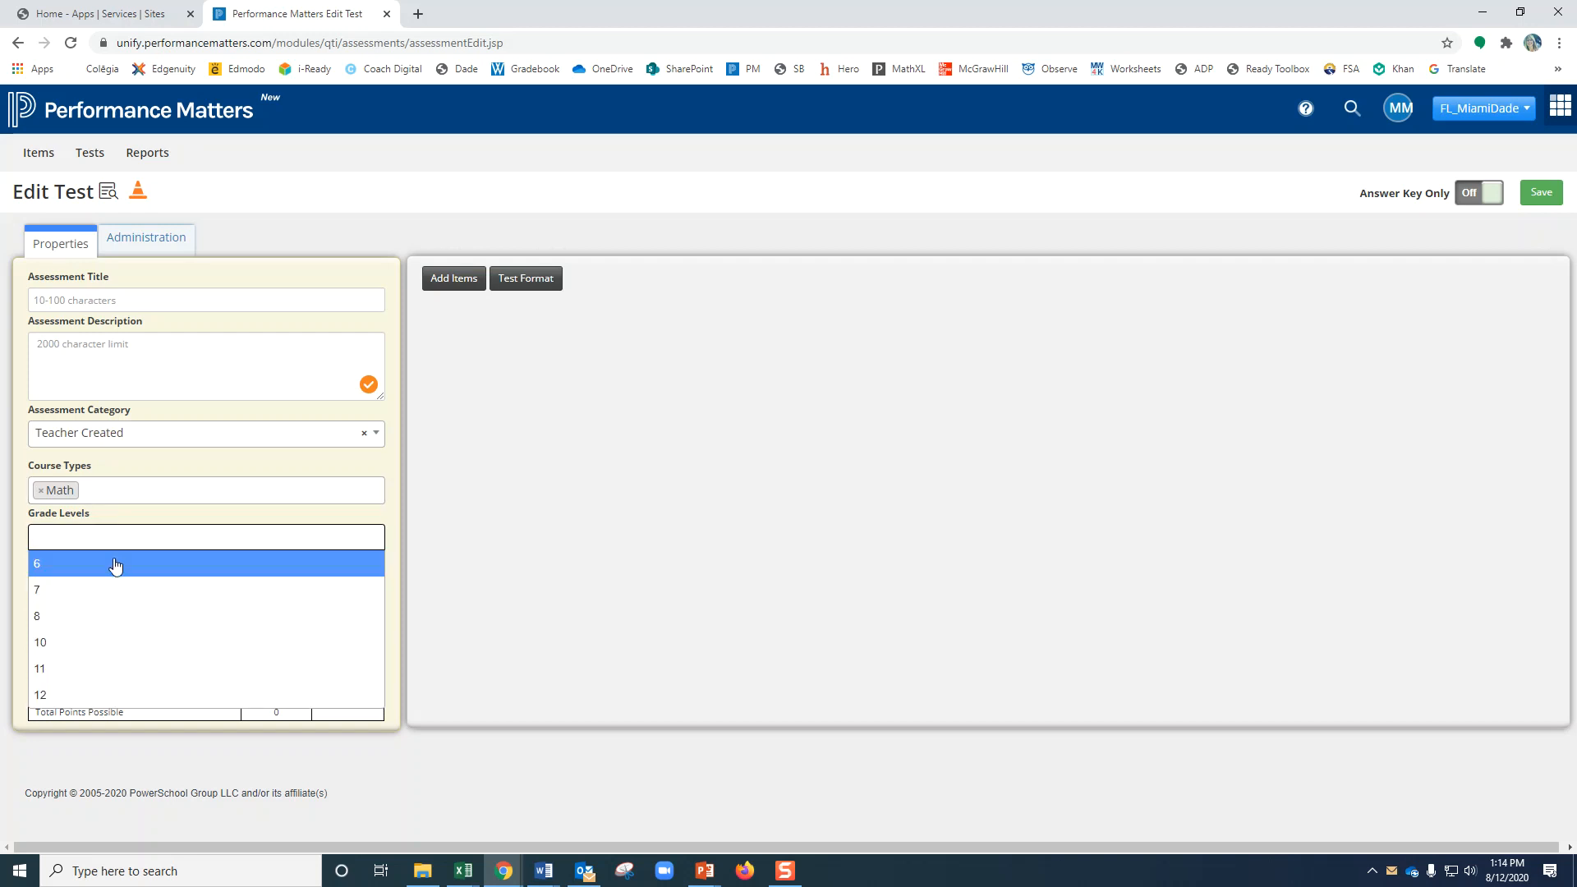
click(100, 572)
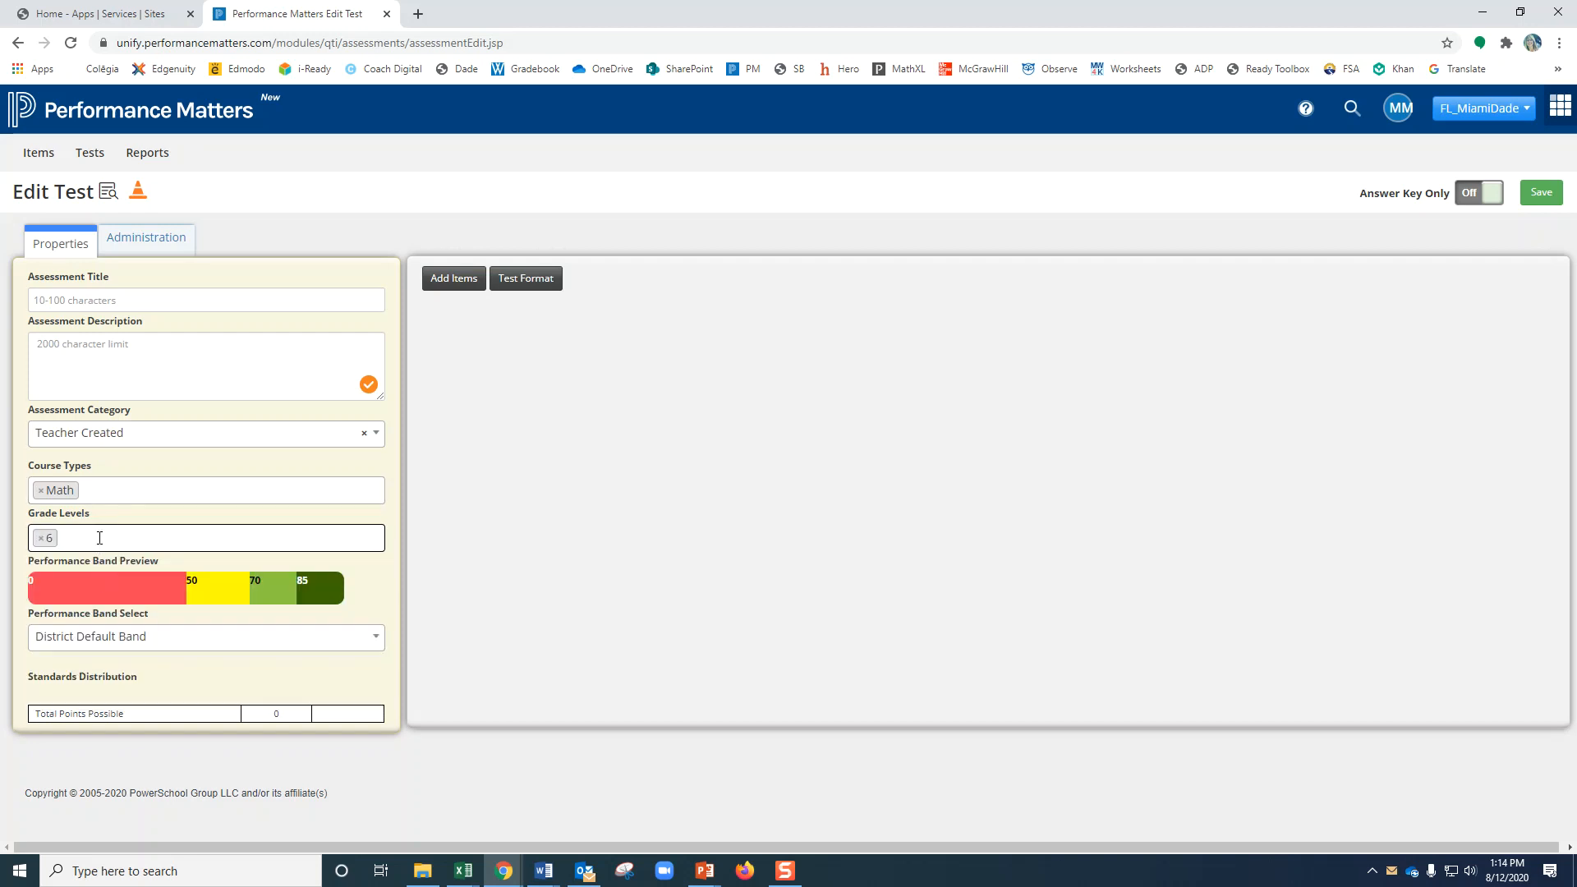
click(100, 538)
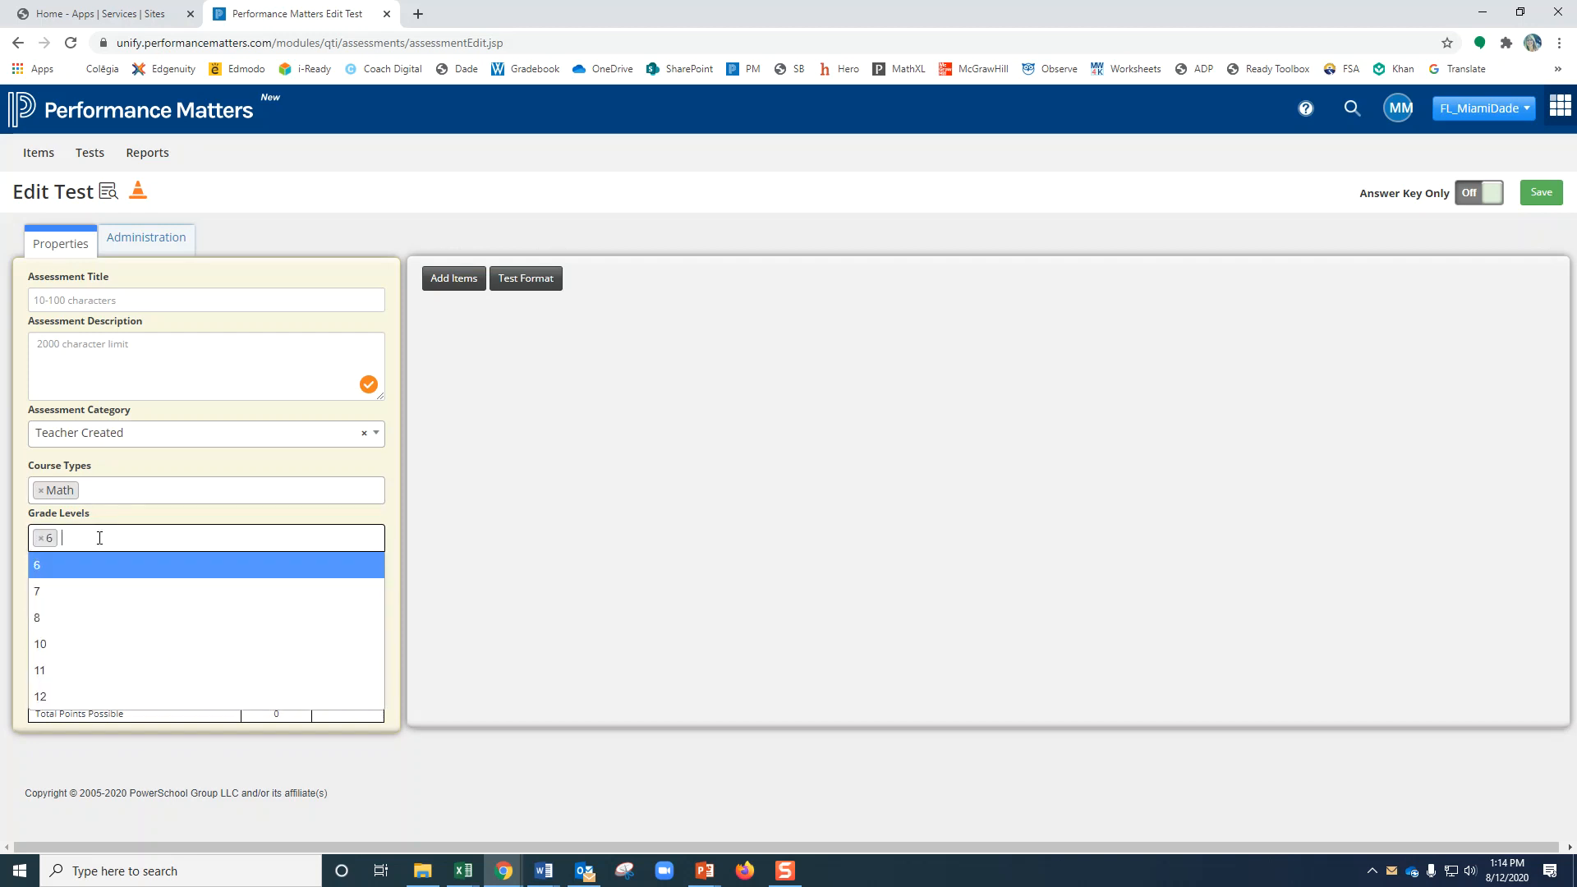
click(84, 598)
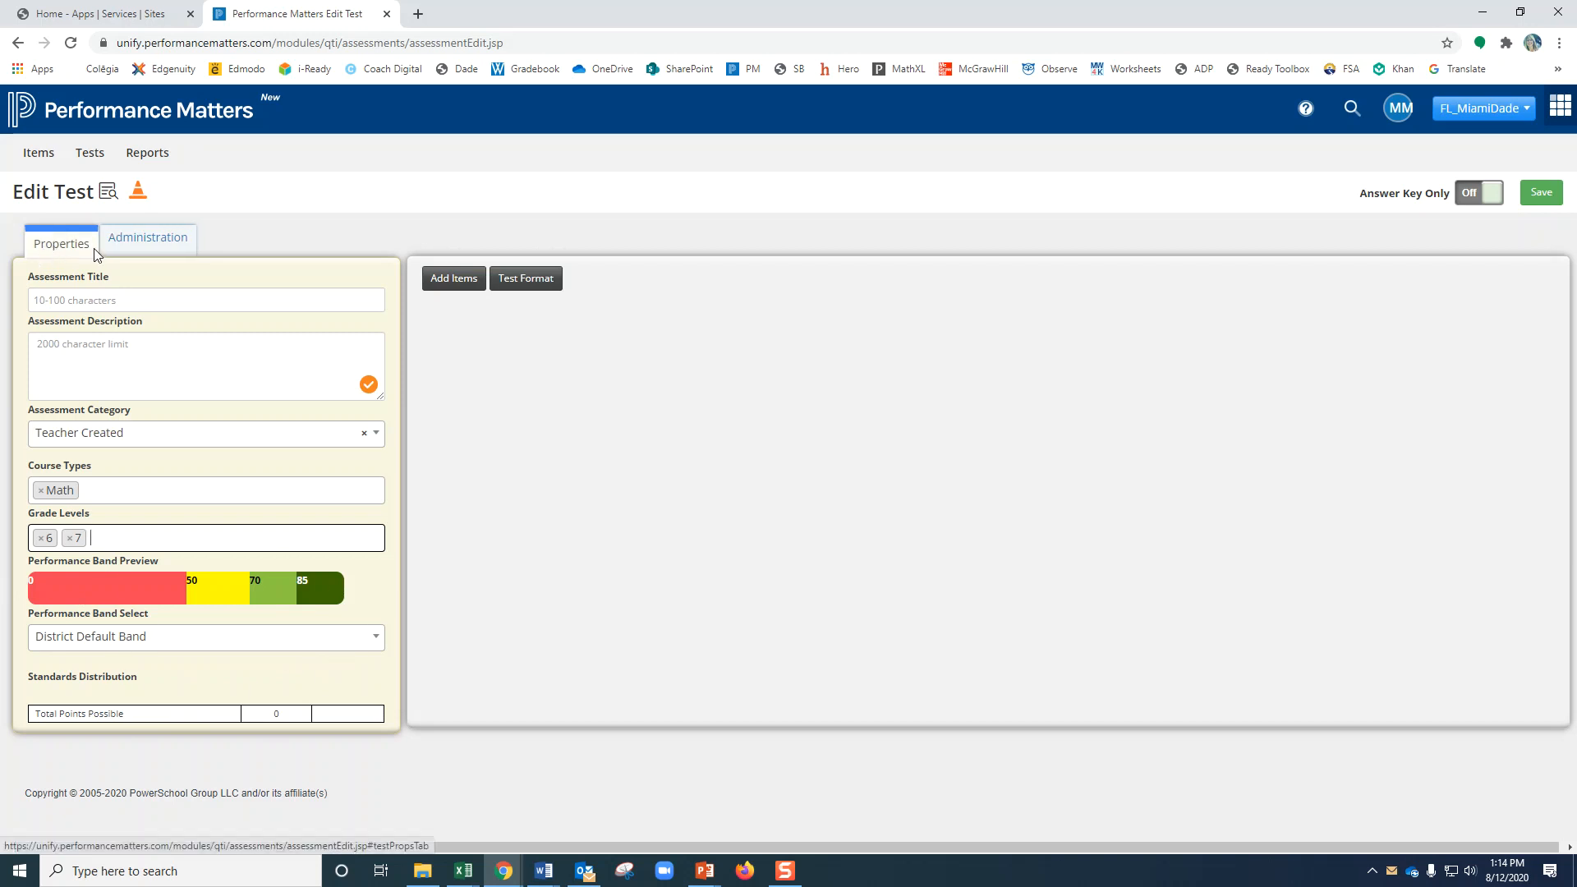
Set the end date of the test's administration window to 02/05/2021 and apply it
click(153, 243)
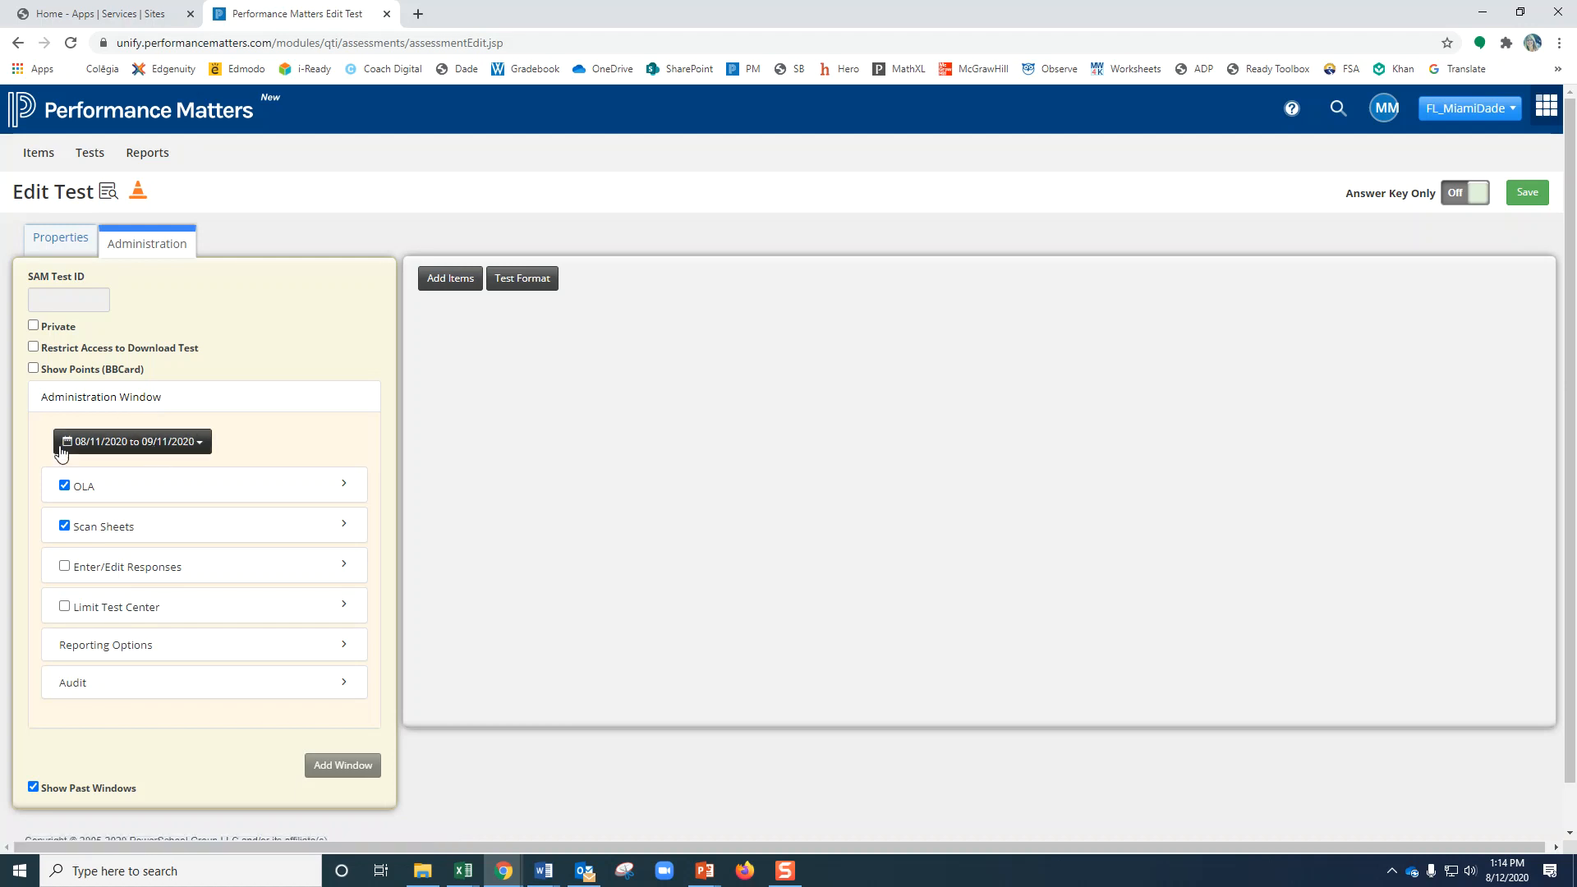
click(152, 448)
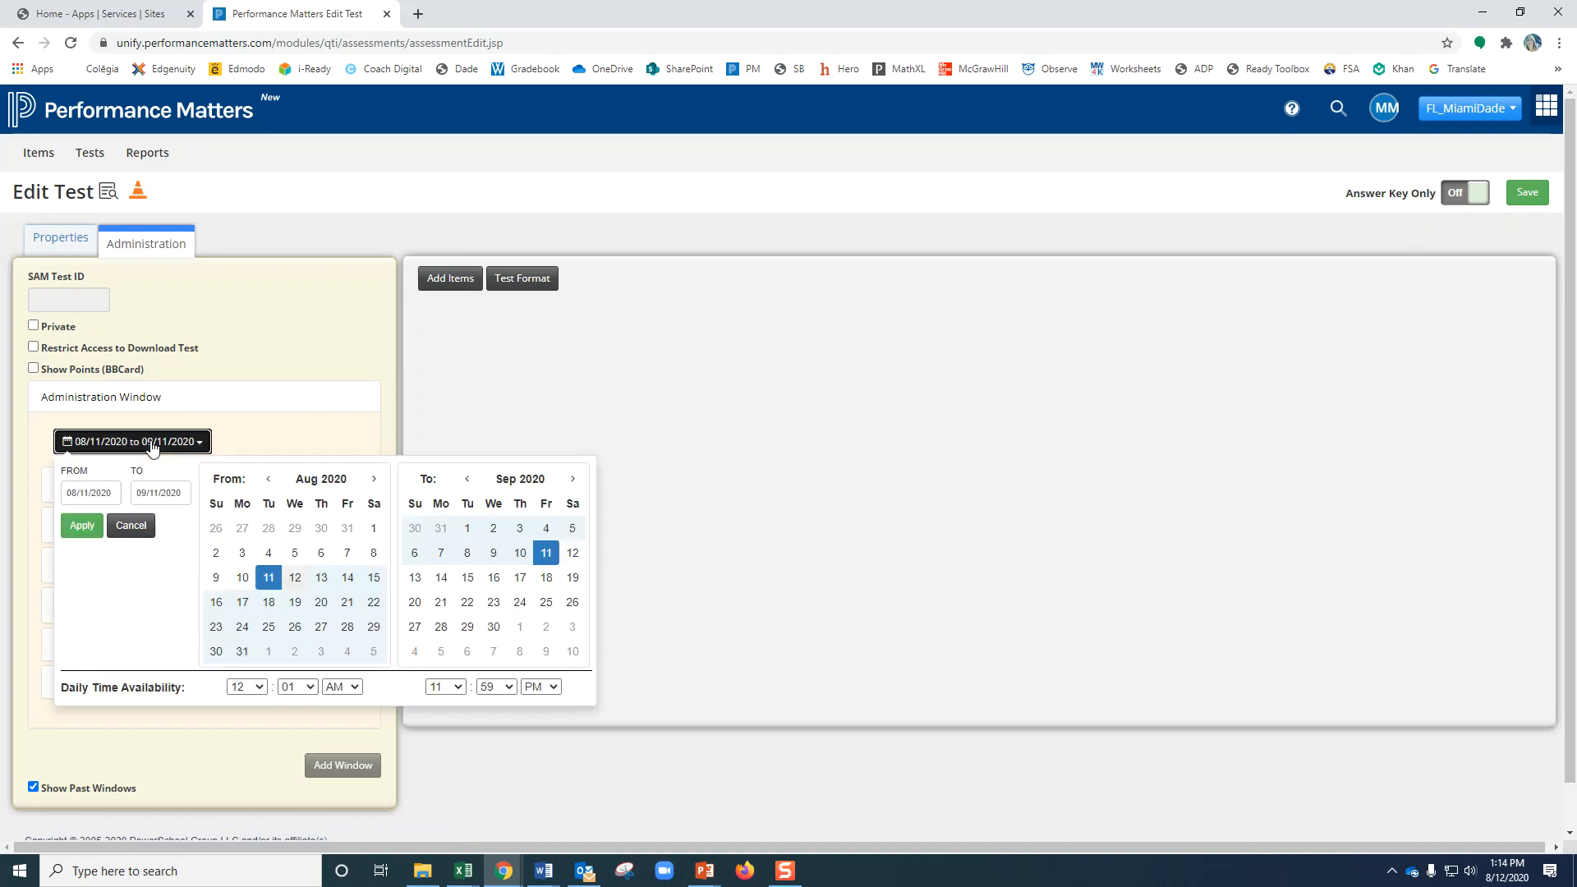
click(573, 479)
click(572, 479)
click(572, 479)
click(573, 479)
click(573, 479)
click(547, 529)
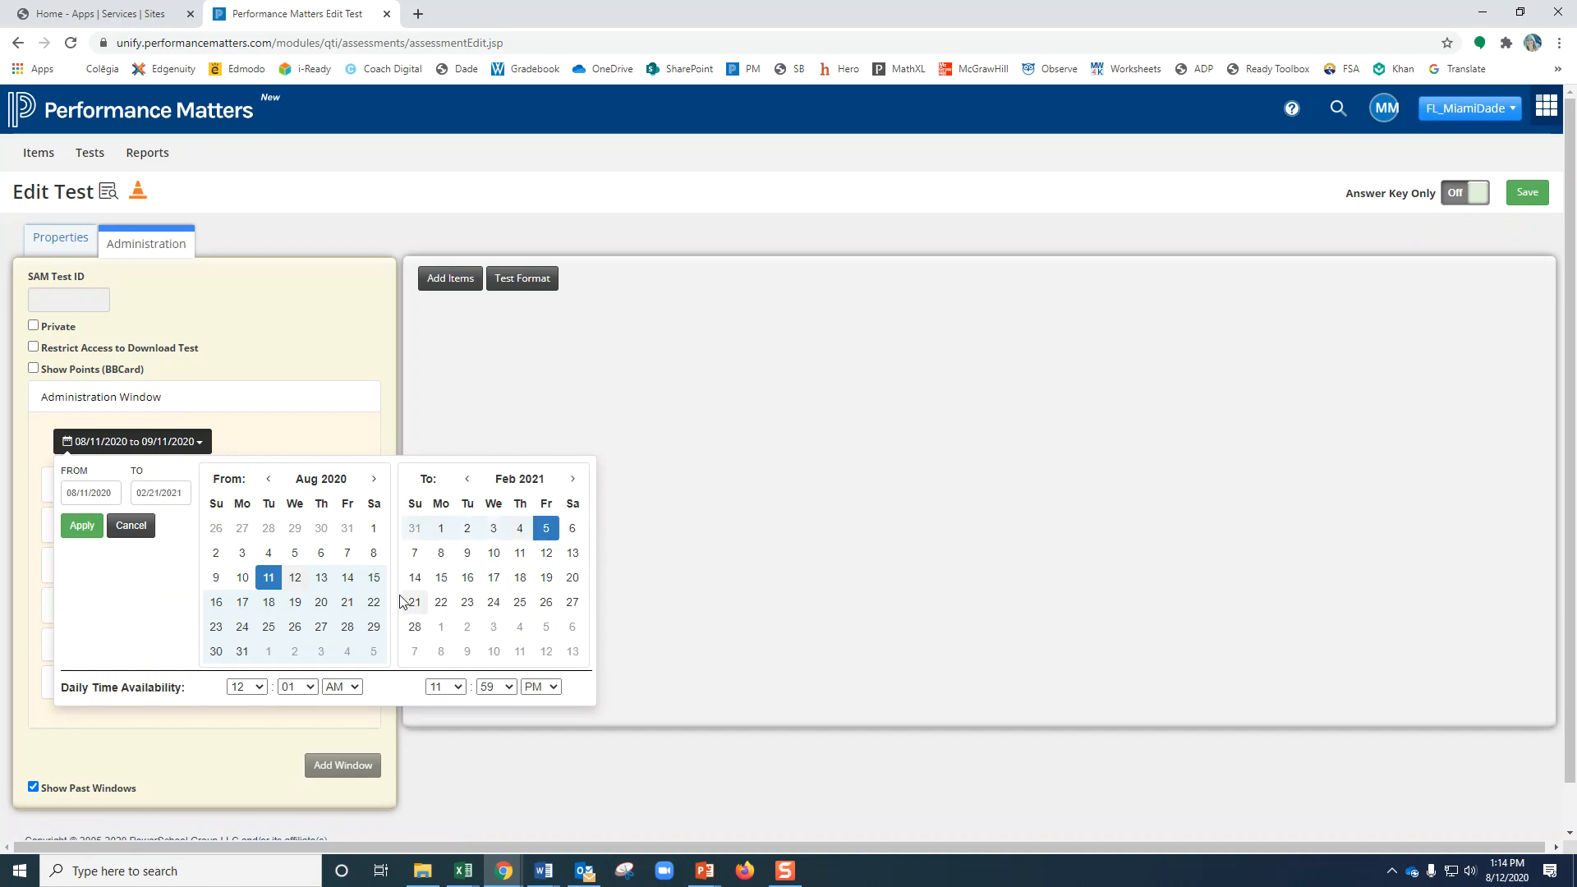
click(82, 528)
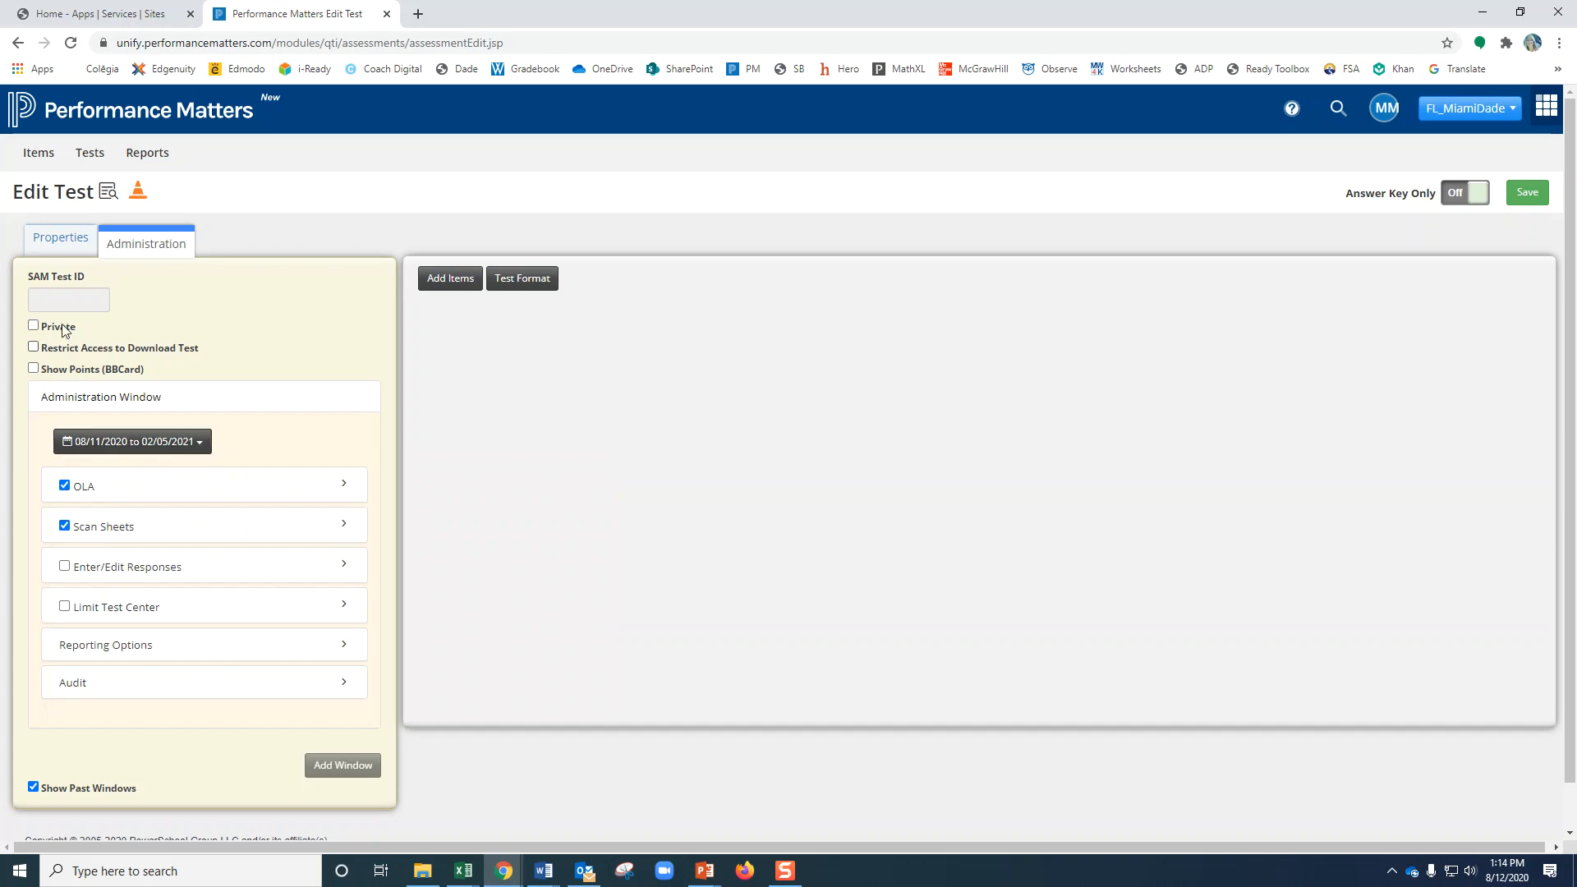
Return to the test's properties and start adding items, browsing the item bank by standards
click(60, 242)
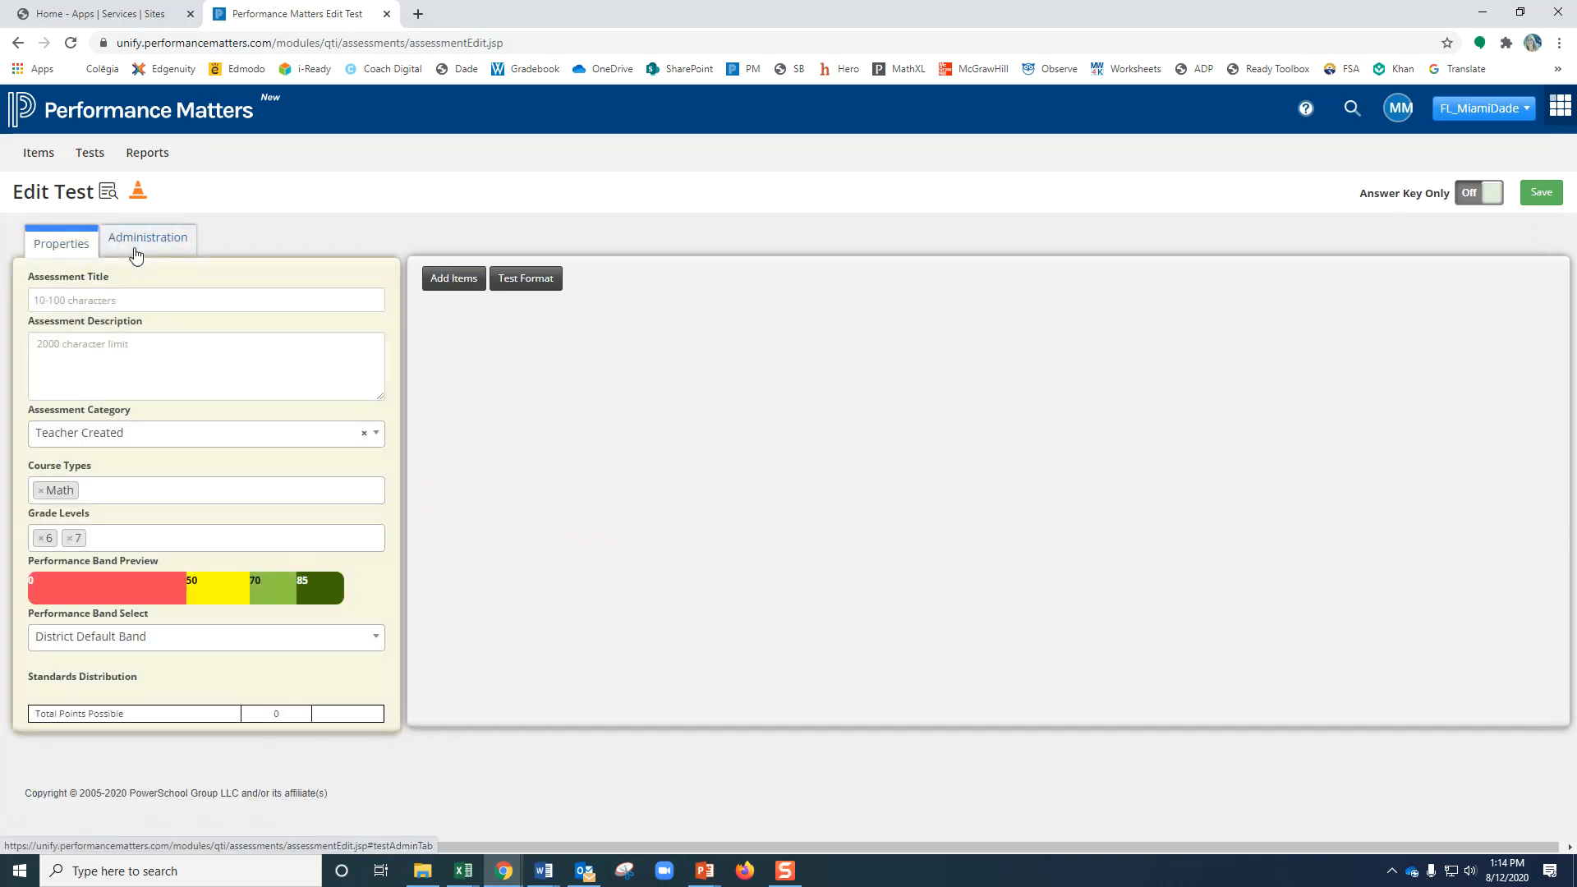
click(457, 284)
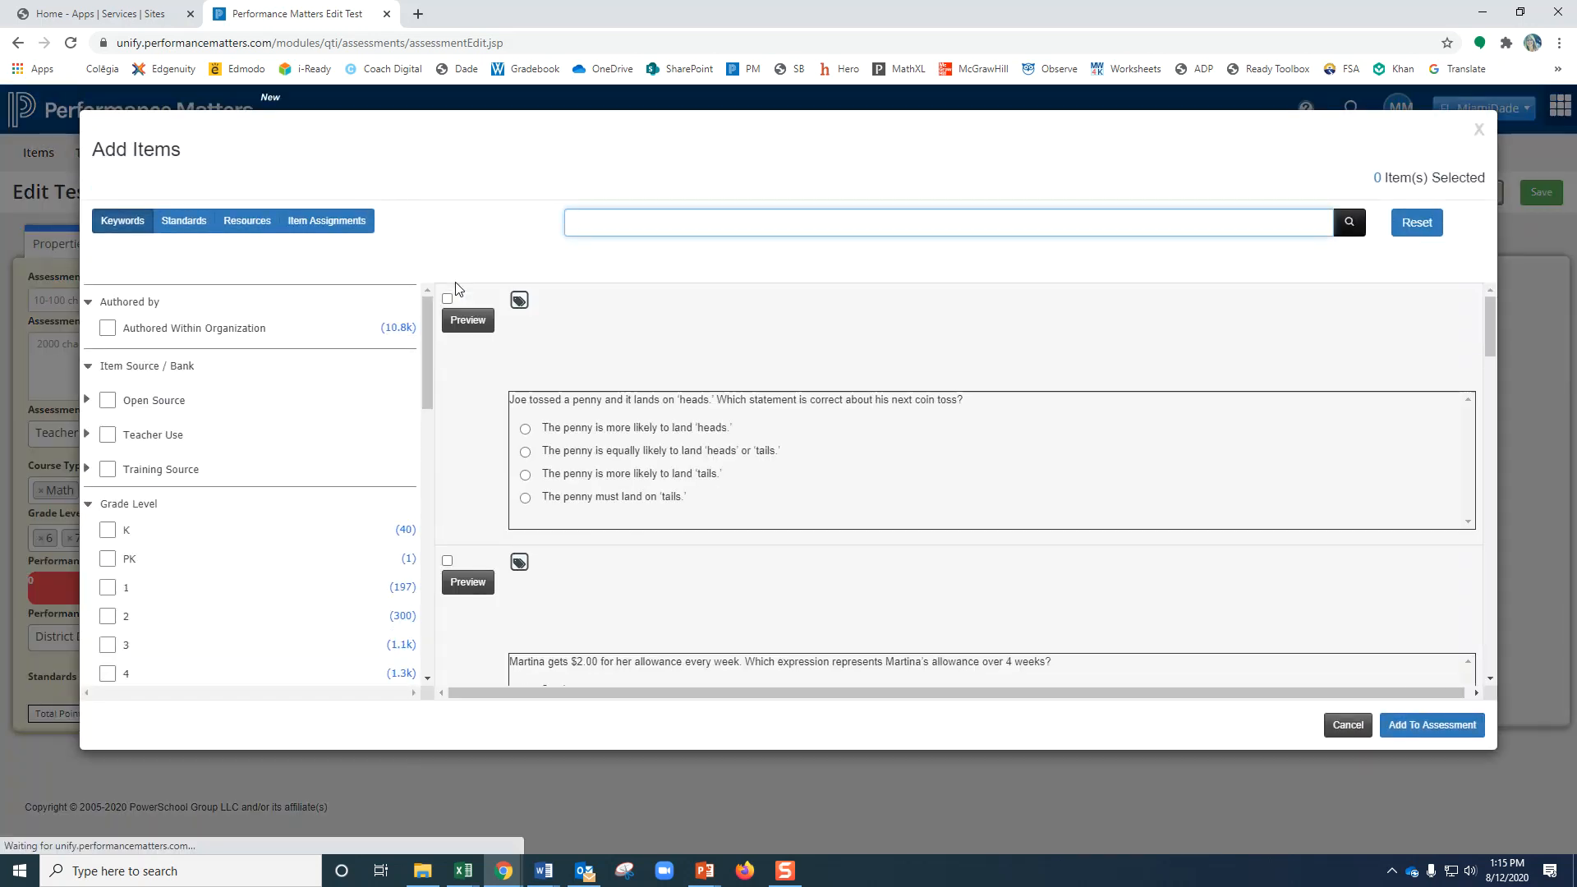
click(181, 222)
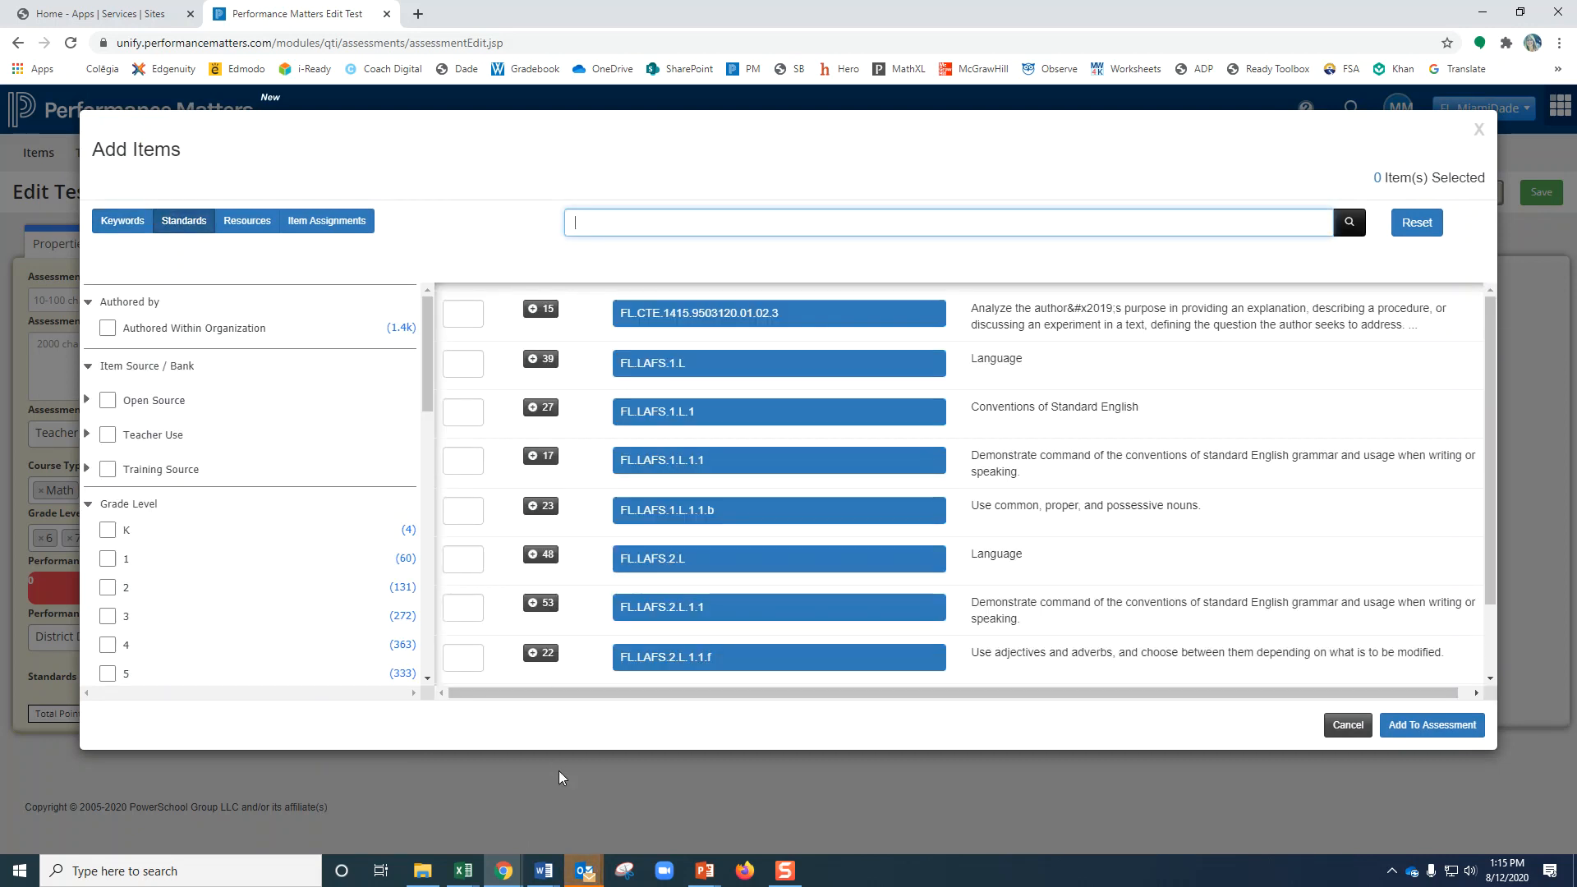
Switch to the 7th grade Spring Board document in Word and copy the standard code 7.EE.1 under Unit 2
click(545, 873)
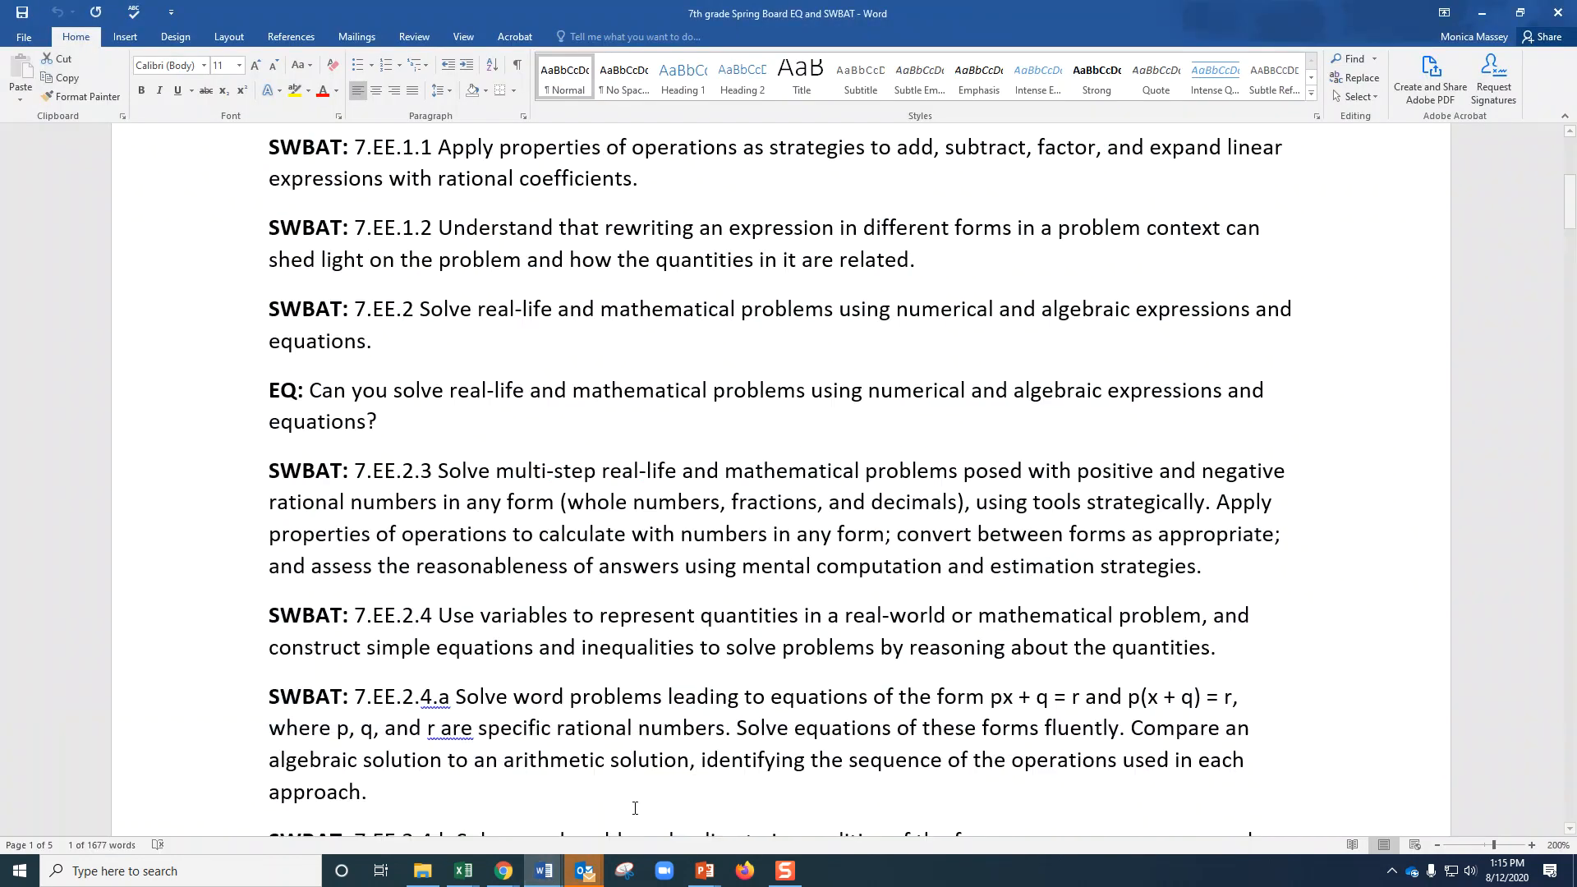
click(618, 804)
scroll(538, 422, up, 1)
scroll(538, 422, up, 3)
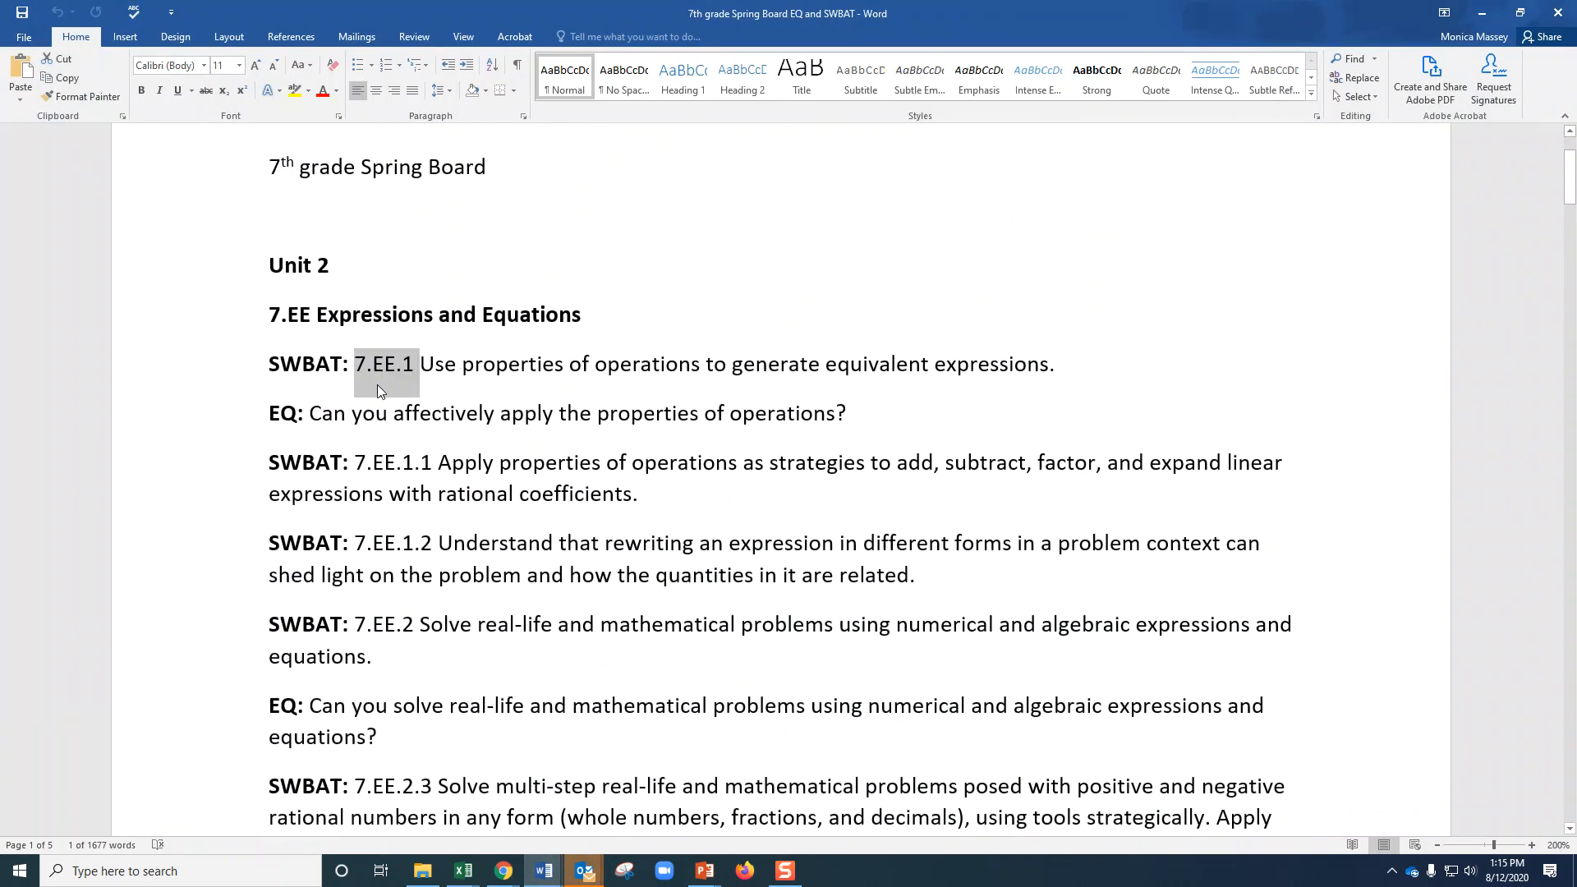
right_click(379, 368)
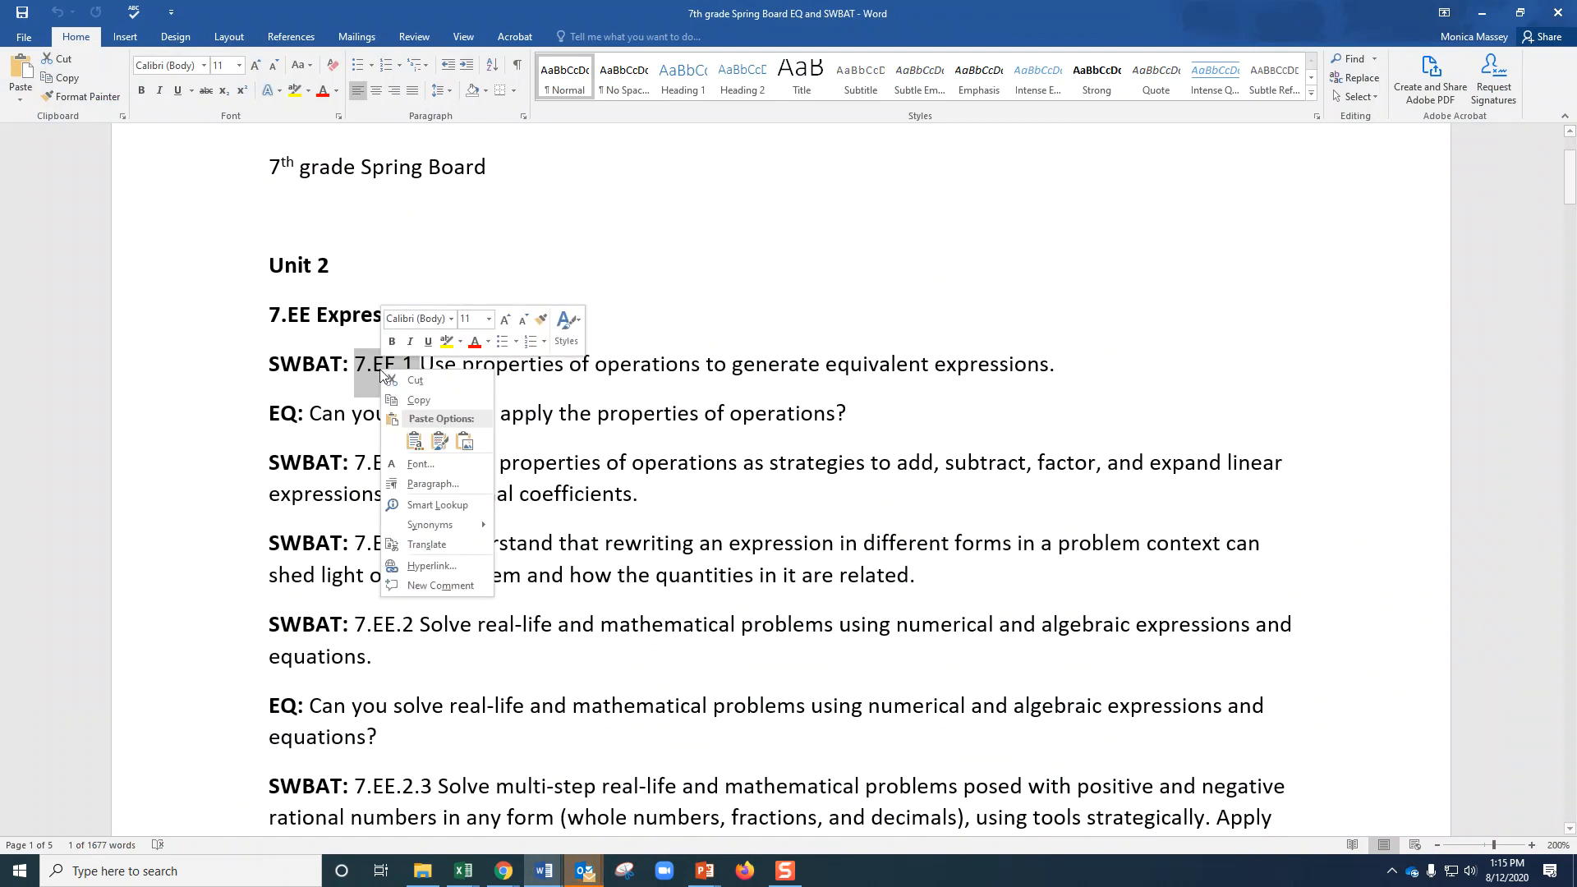
click(423, 399)
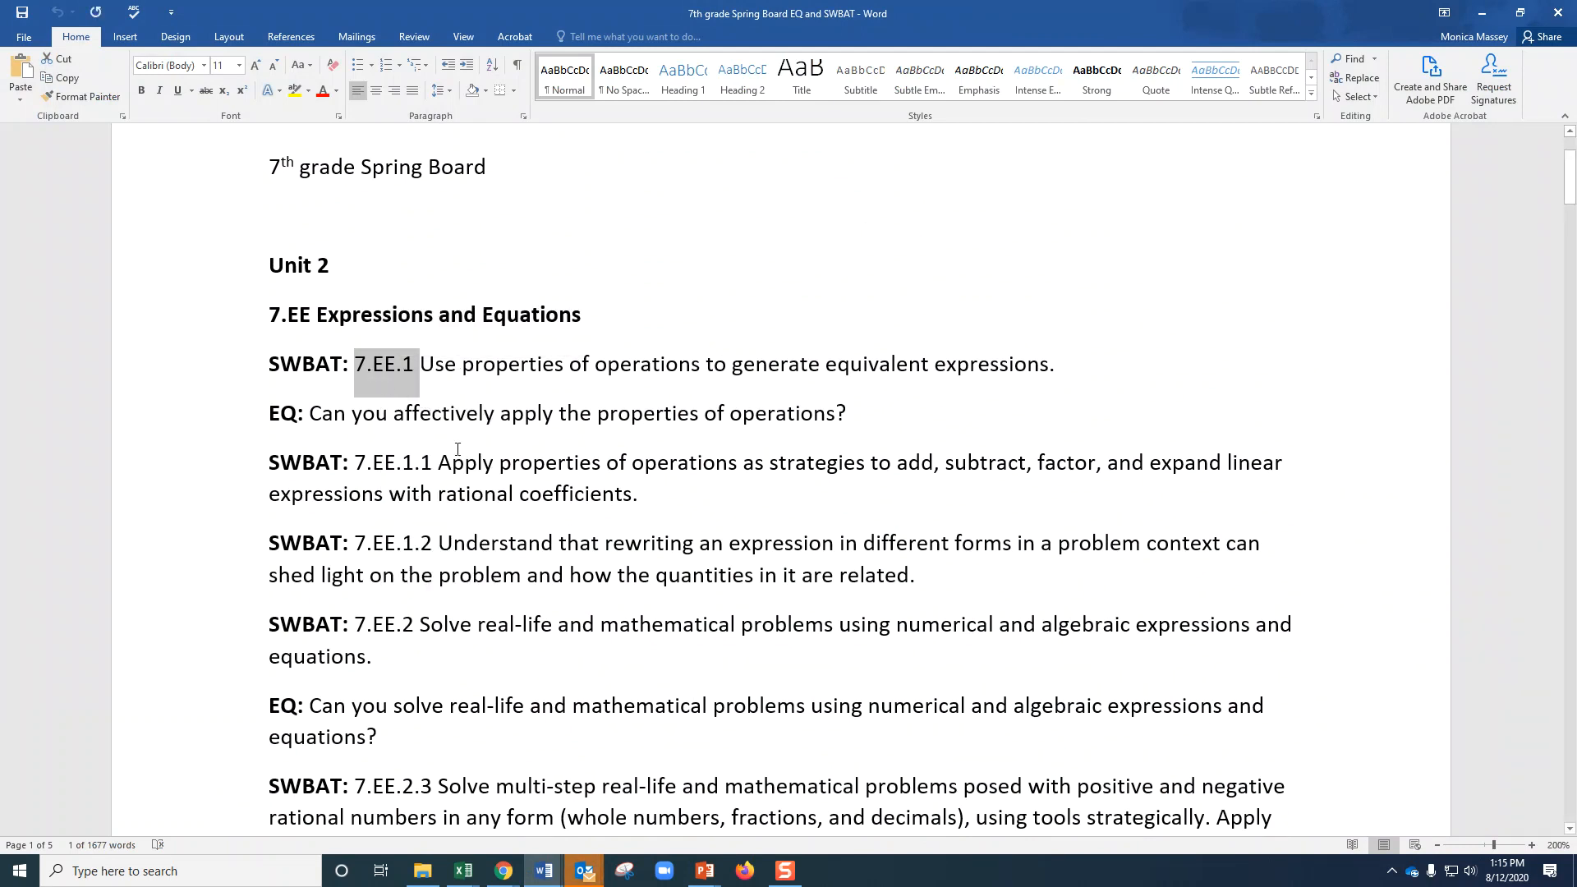
Switch back to Performance Matters in Chrome and search the standards for the copied code 7.EE.1
click(504, 871)
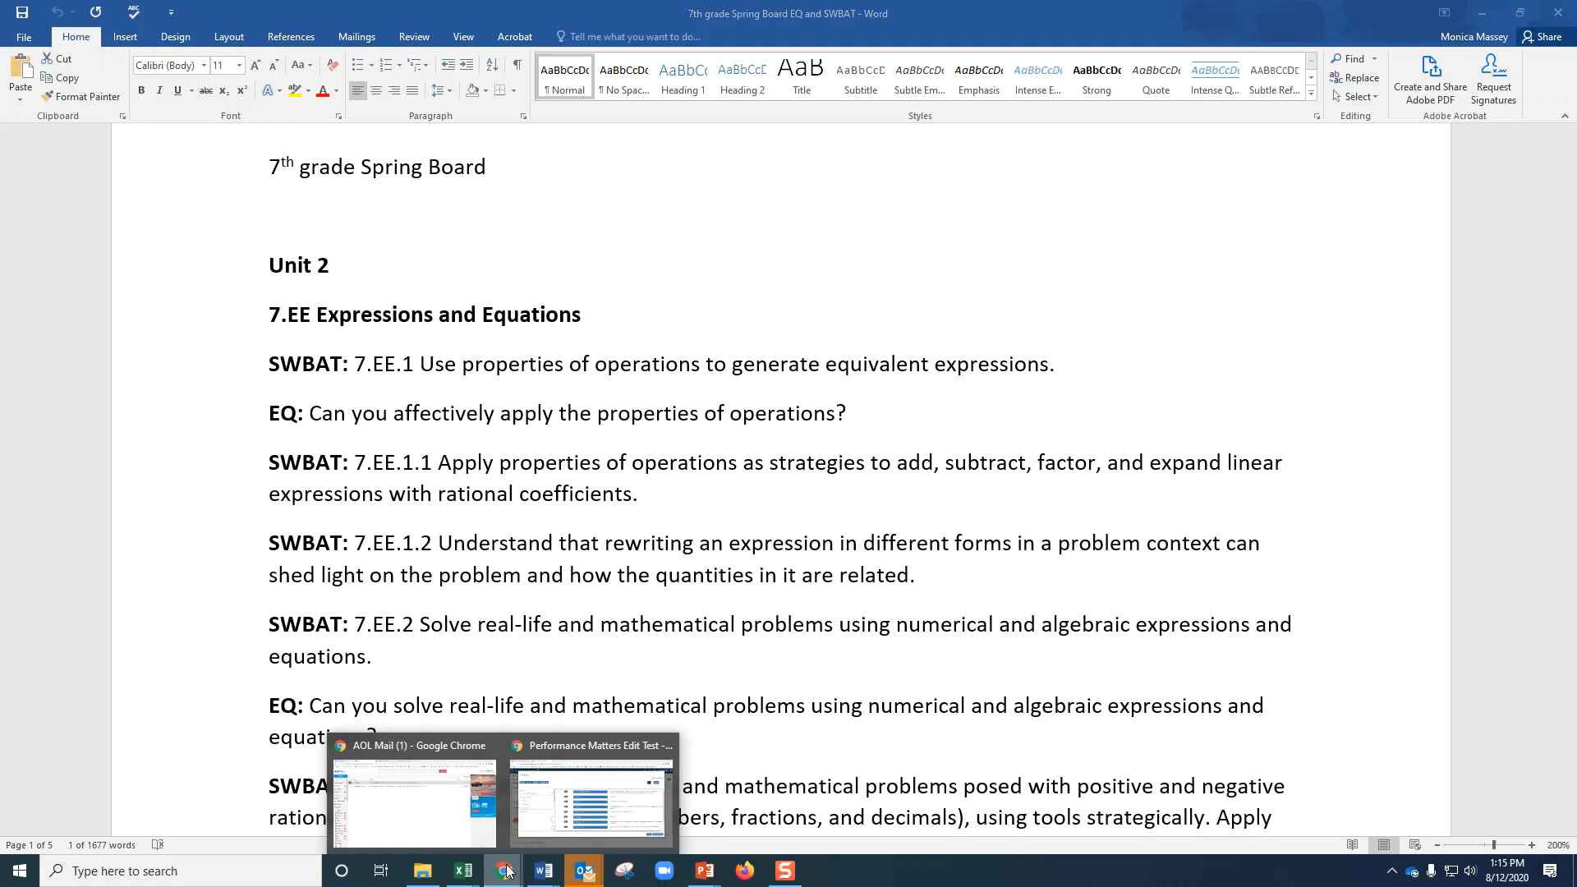
click(586, 818)
right_click(614, 221)
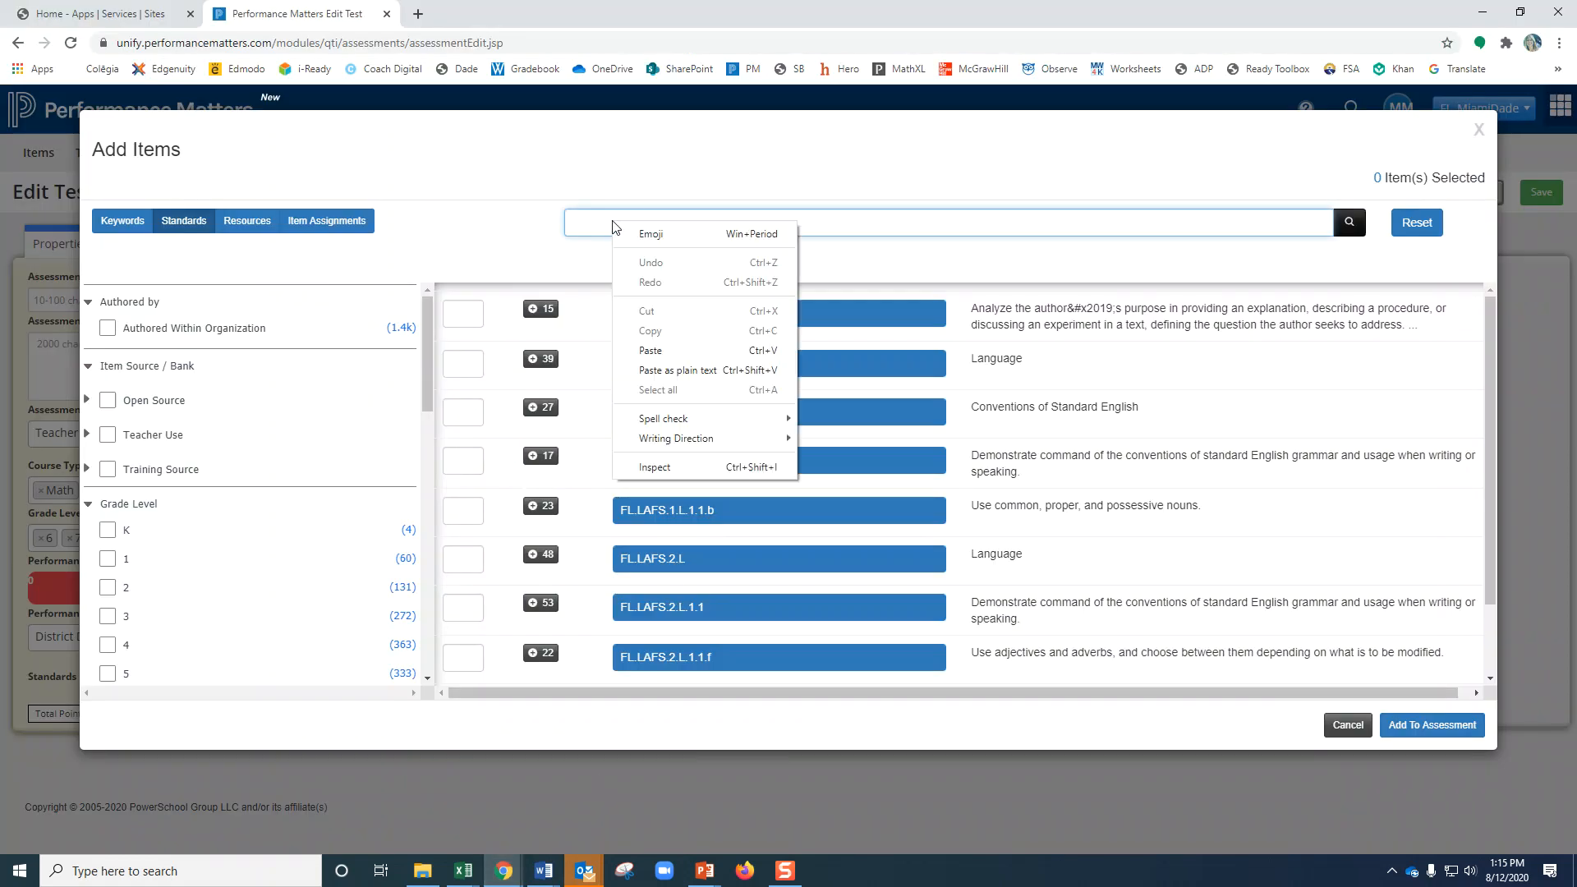
click(657, 349)
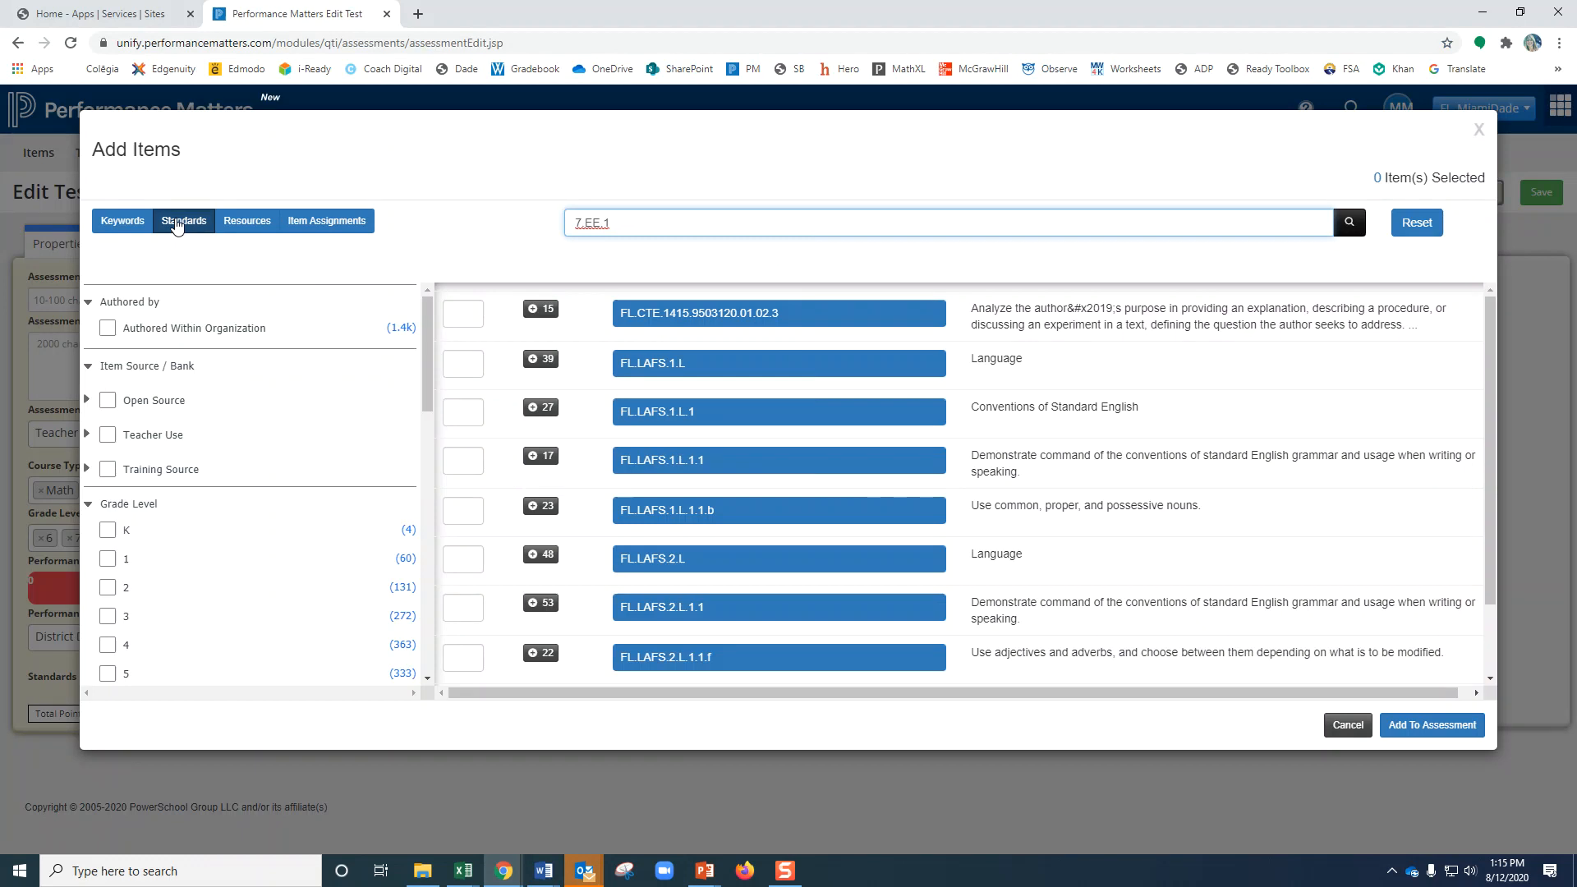
click(1344, 225)
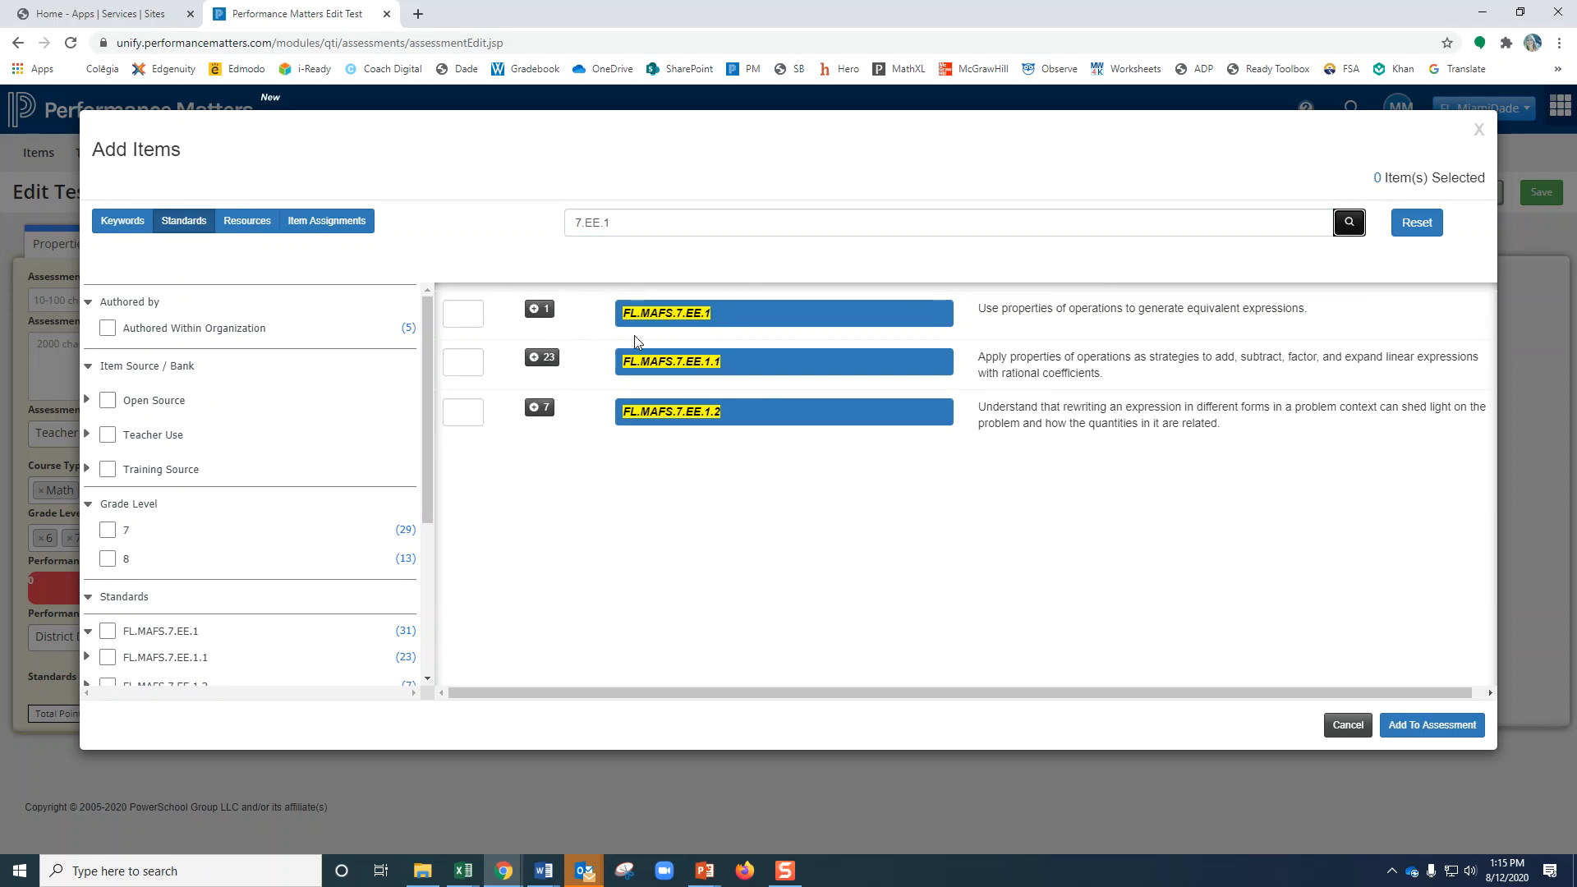
Open the item list for standard FL.MAFS.7.EE.1.1, select its first question, and preview that question
click(537, 361)
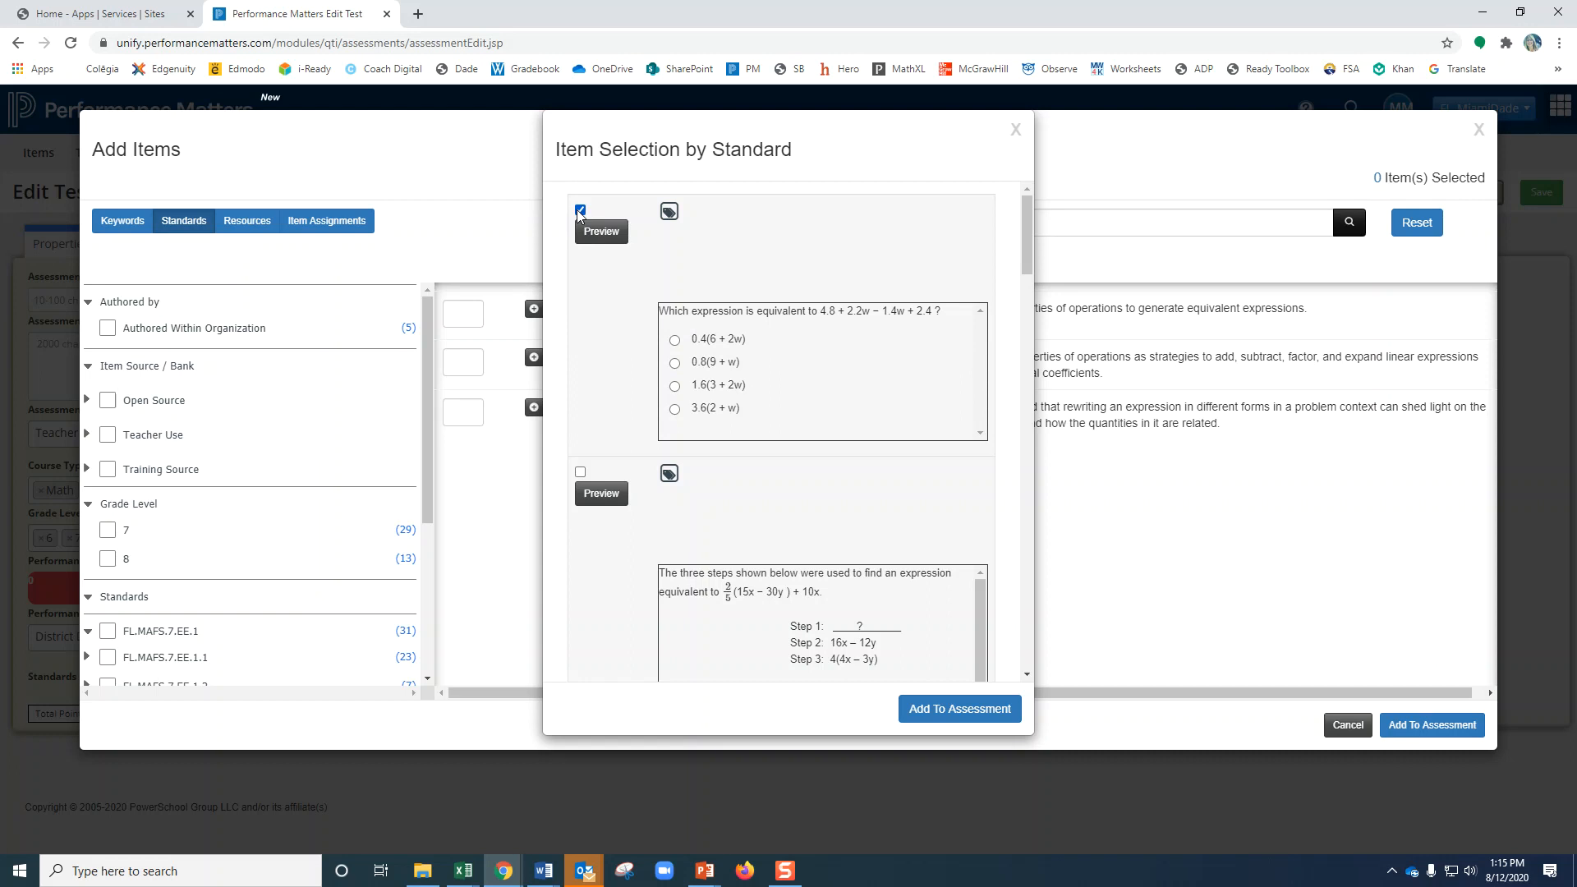
click(602, 233)
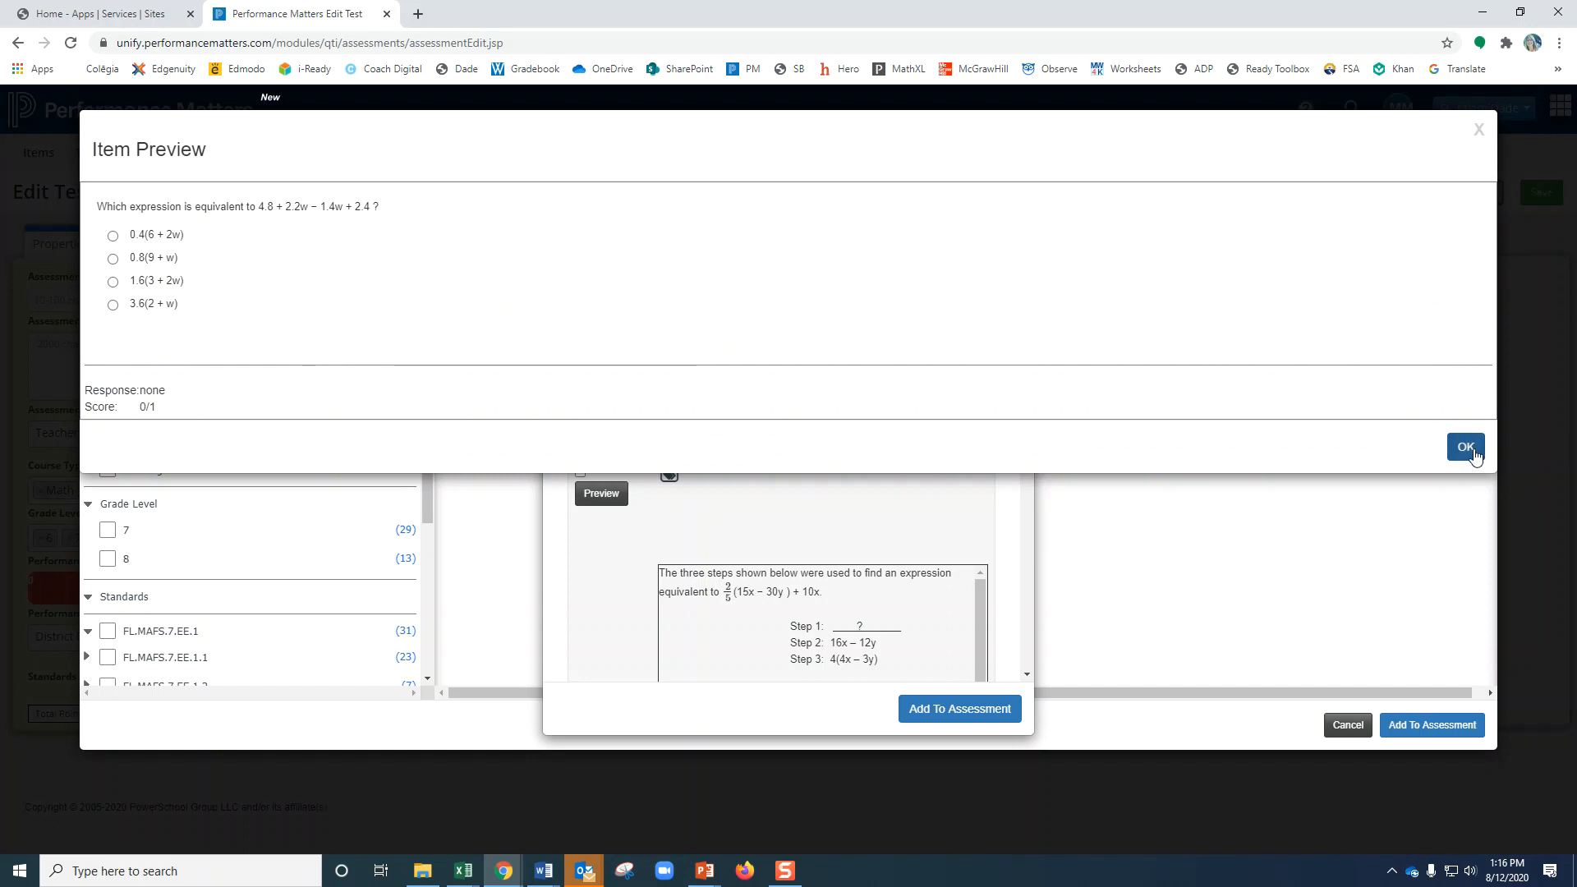
click(1476, 132)
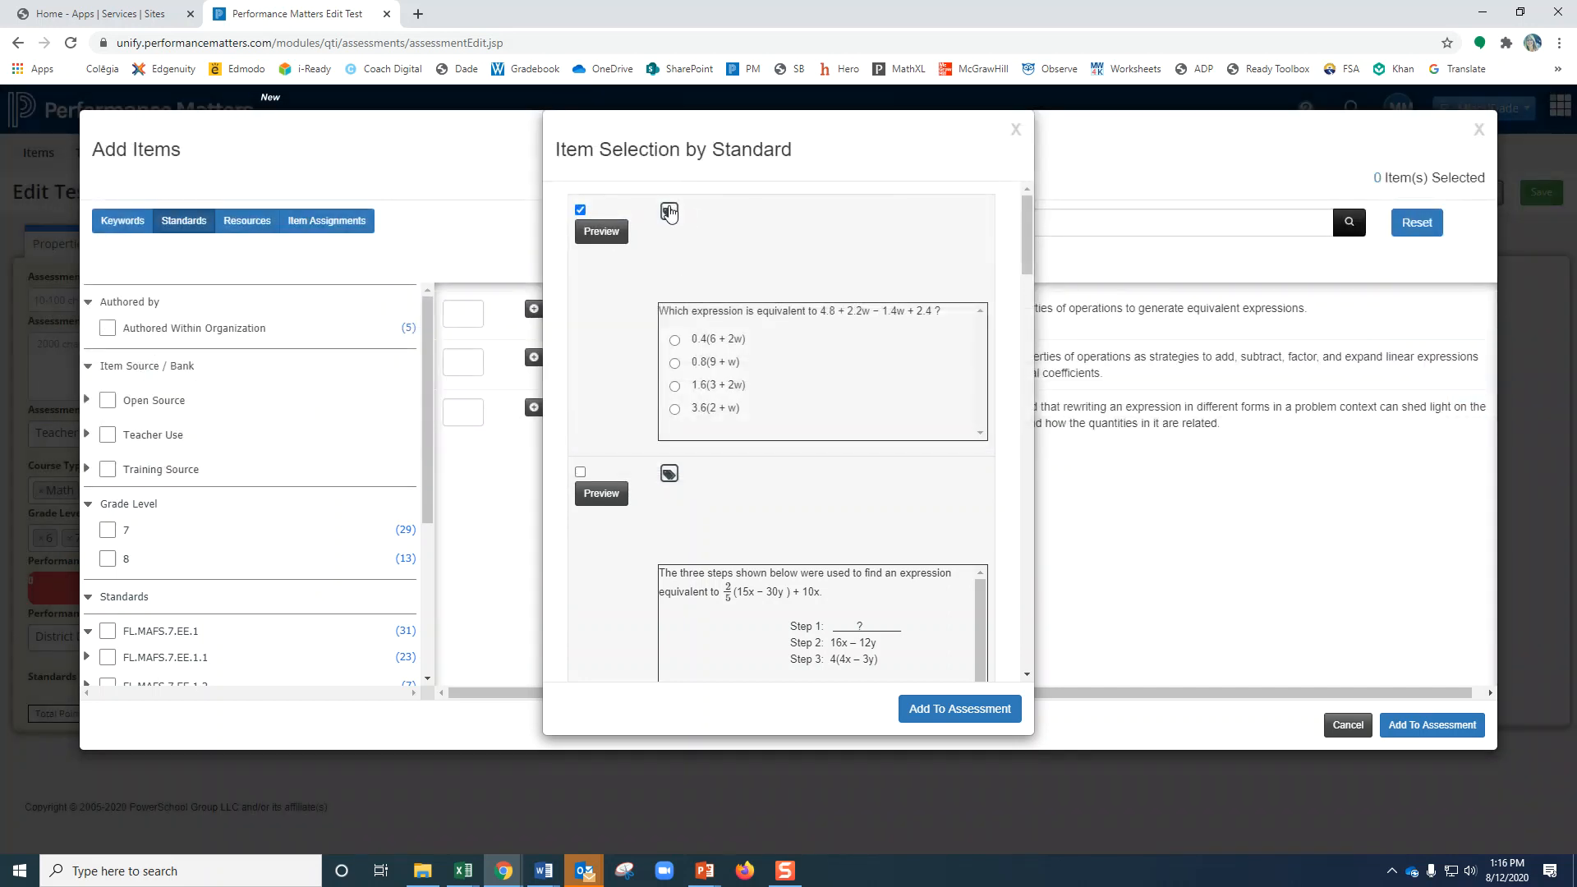
Check the first question's tag details and look through the other questions listed for standard FL.MAFS.7.EE.1.1
mouse_move(668, 220)
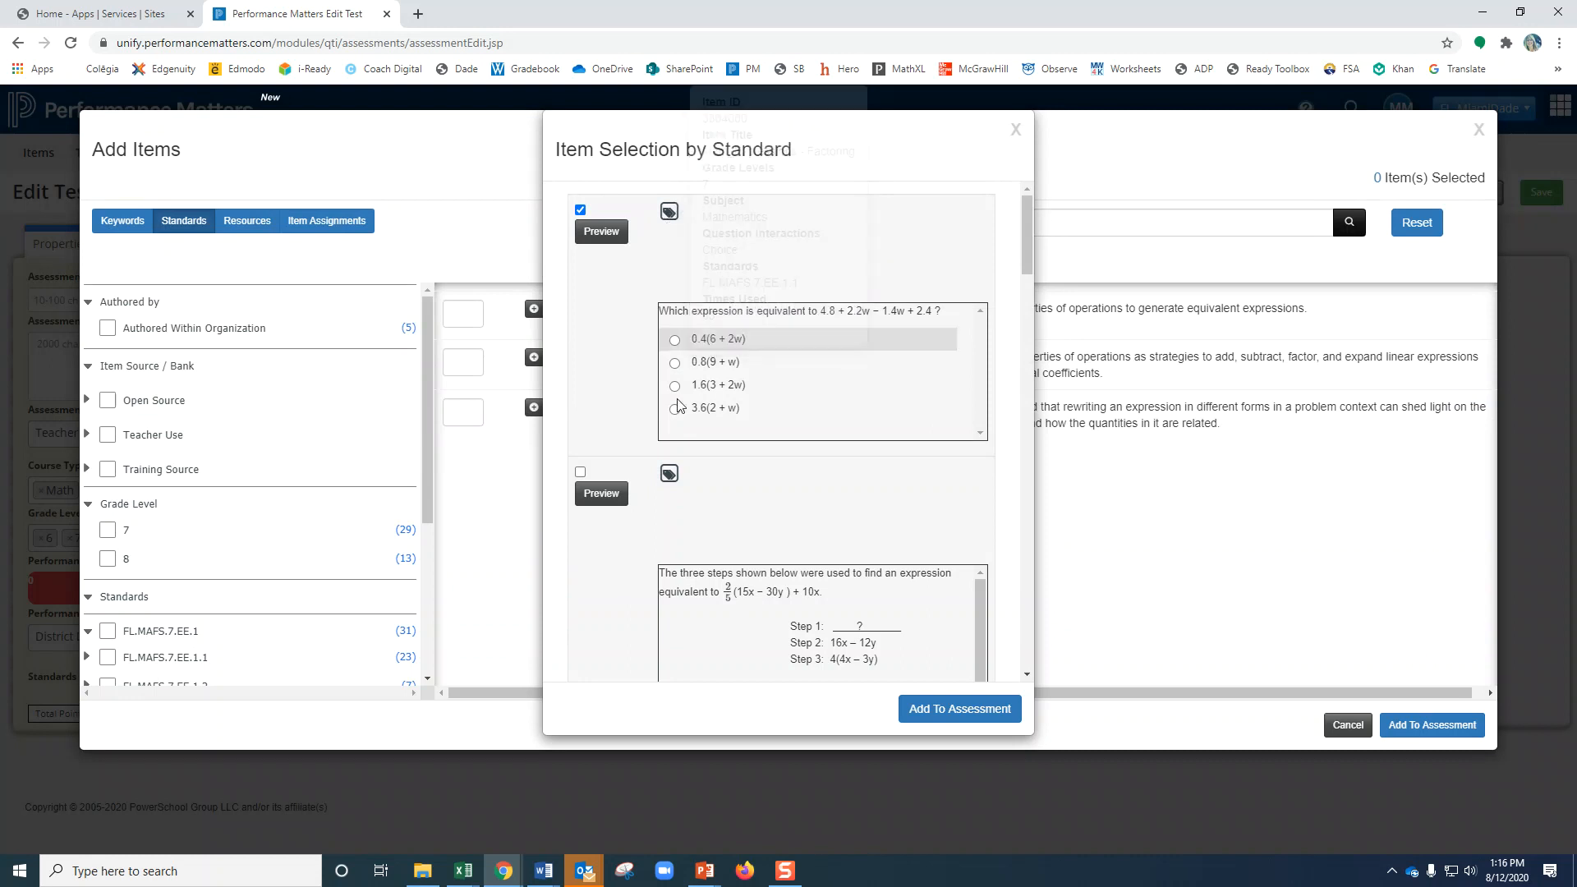
scroll(751, 554, down, 3)
scroll(753, 493, down, 1)
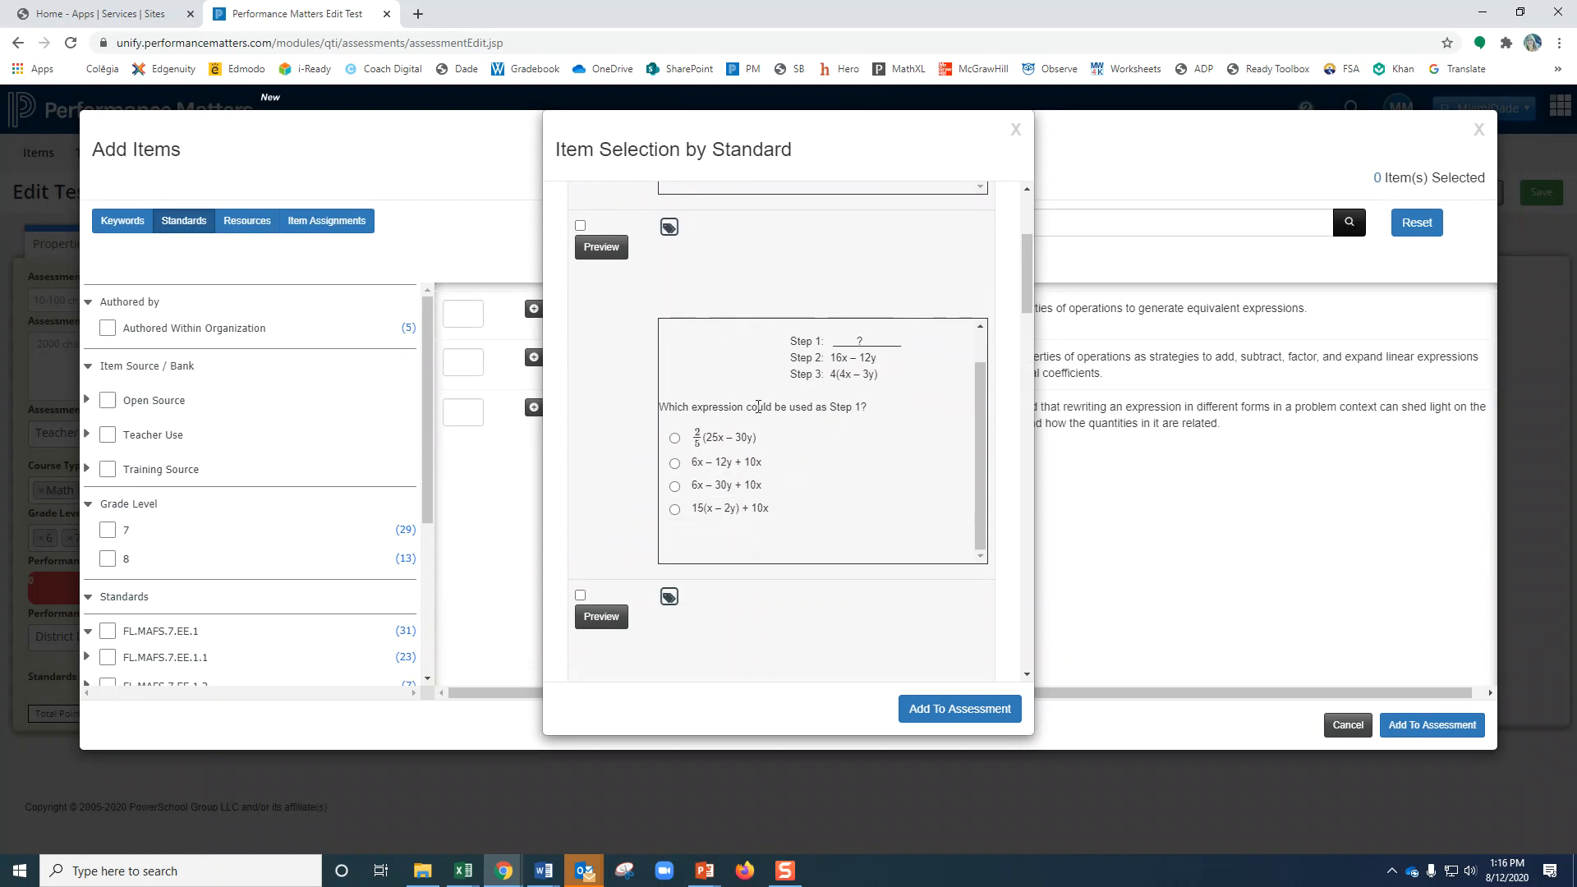
scroll(864, 476, down, 5)
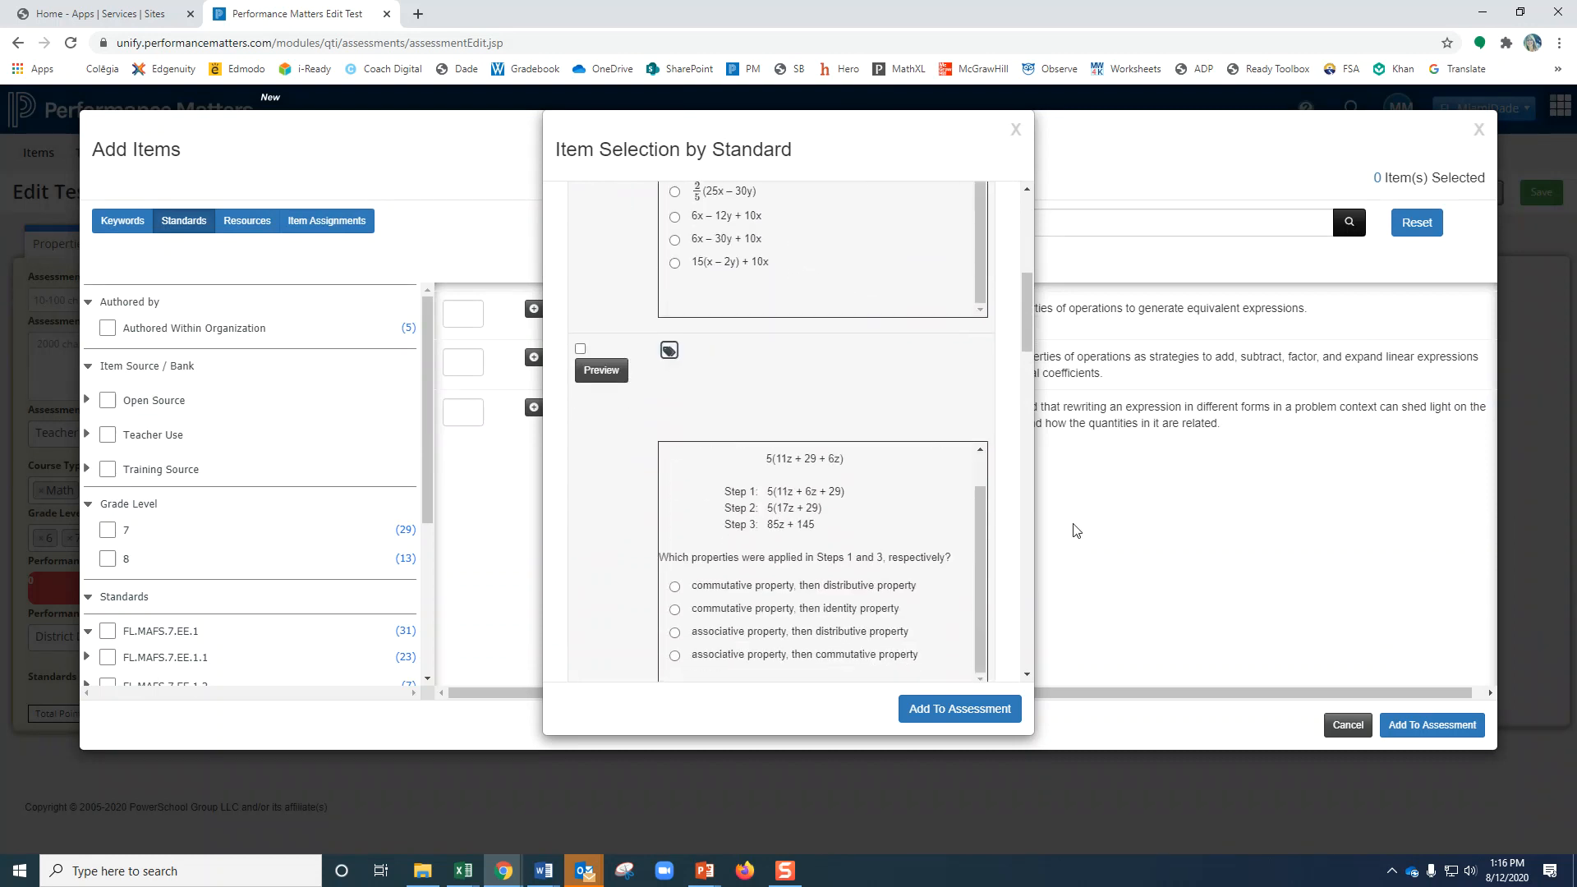
scroll(1024, 513, down, 4)
scroll(1022, 516, down, 12)
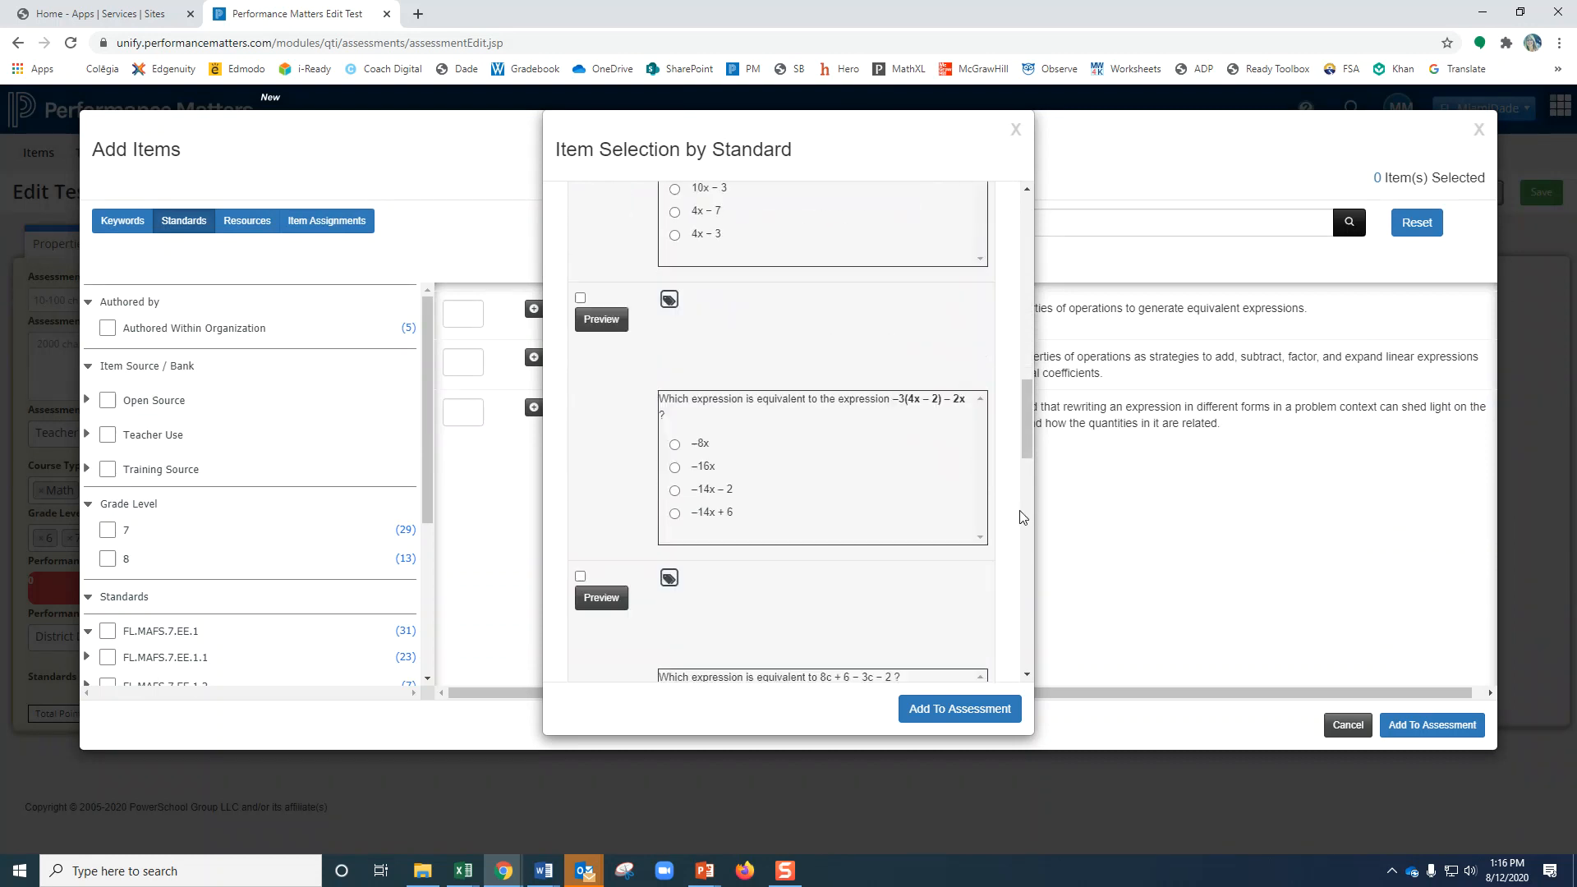
scroll(1022, 516, down, 8)
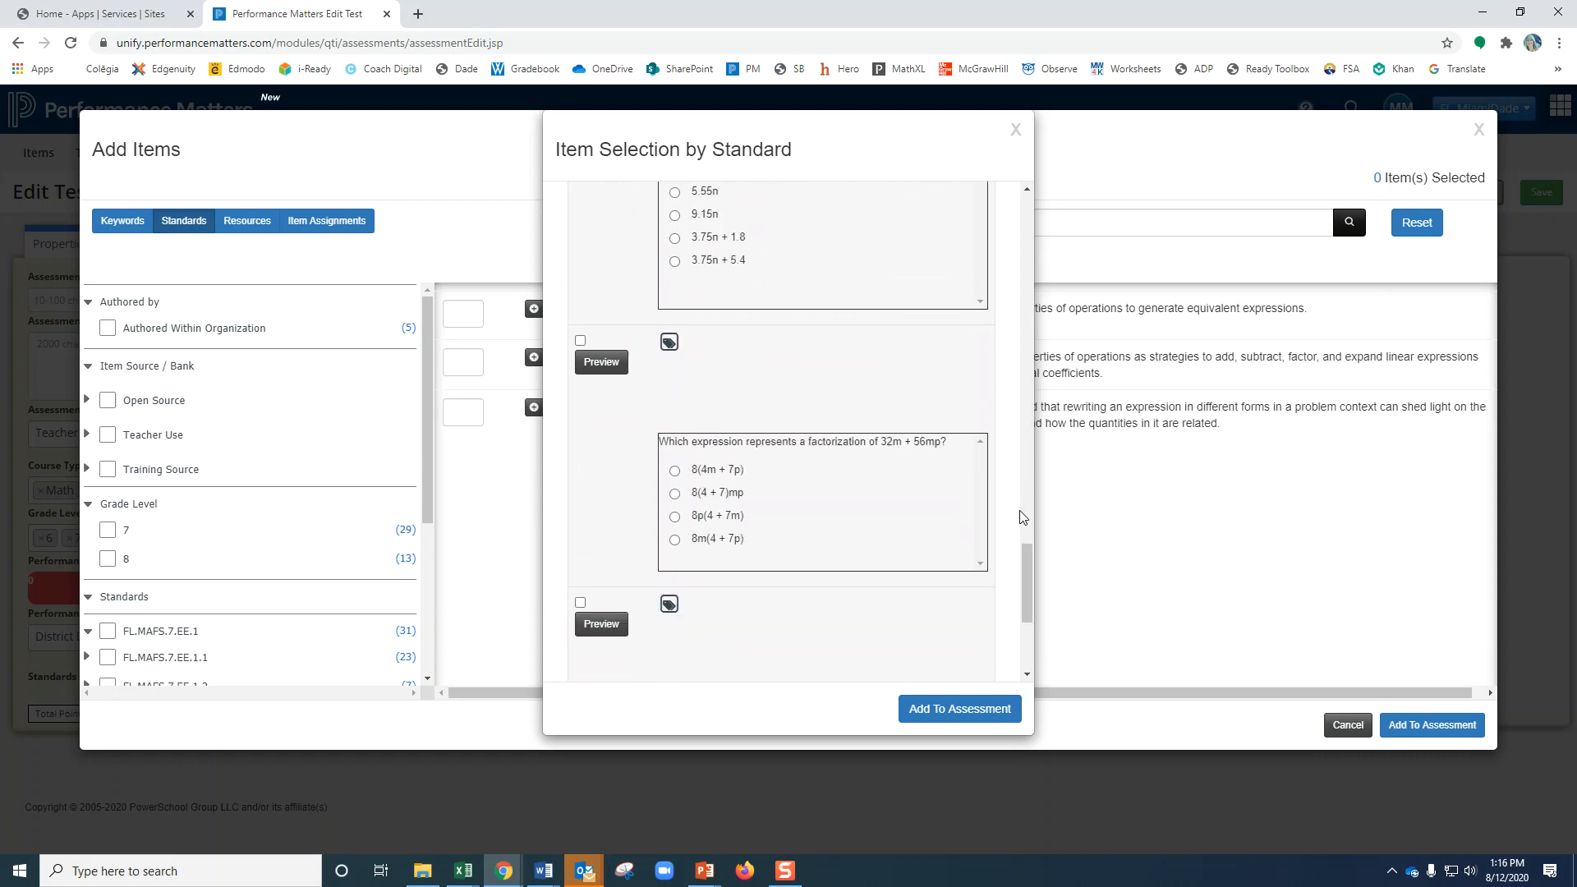
scroll(1022, 516, down, 3)
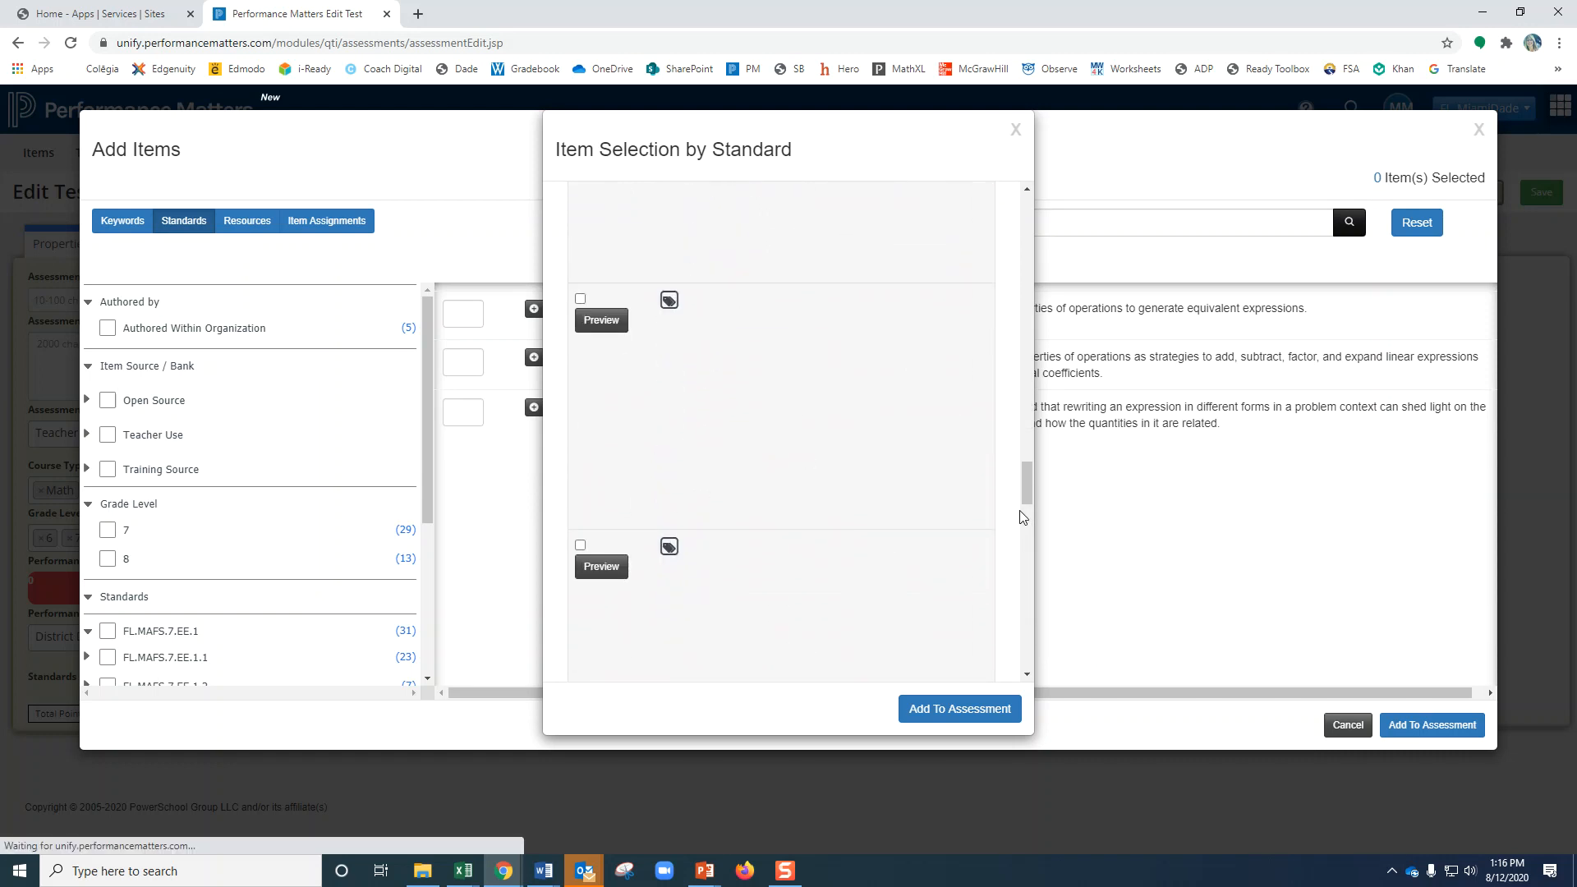
scroll(1022, 516, down, 4)
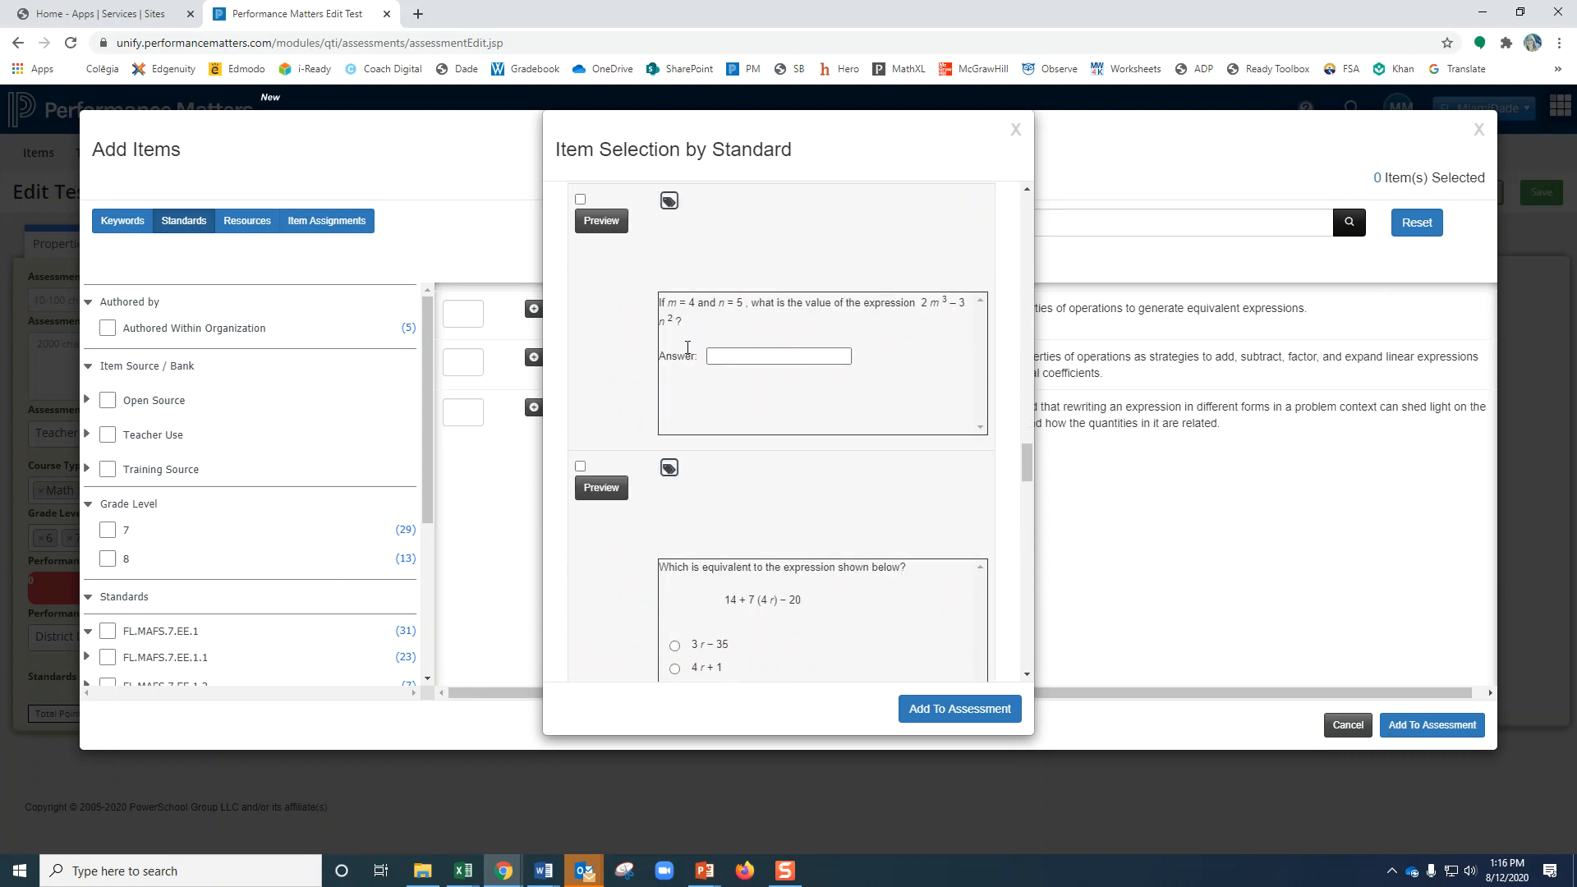
Select the 14 + 7(4r) − 20, 4y − 2y(y) and salad-and-pizza order questions too, and add all selected items to the test
click(580, 466)
scroll(578, 411, down, 1)
scroll(579, 415, down, 9)
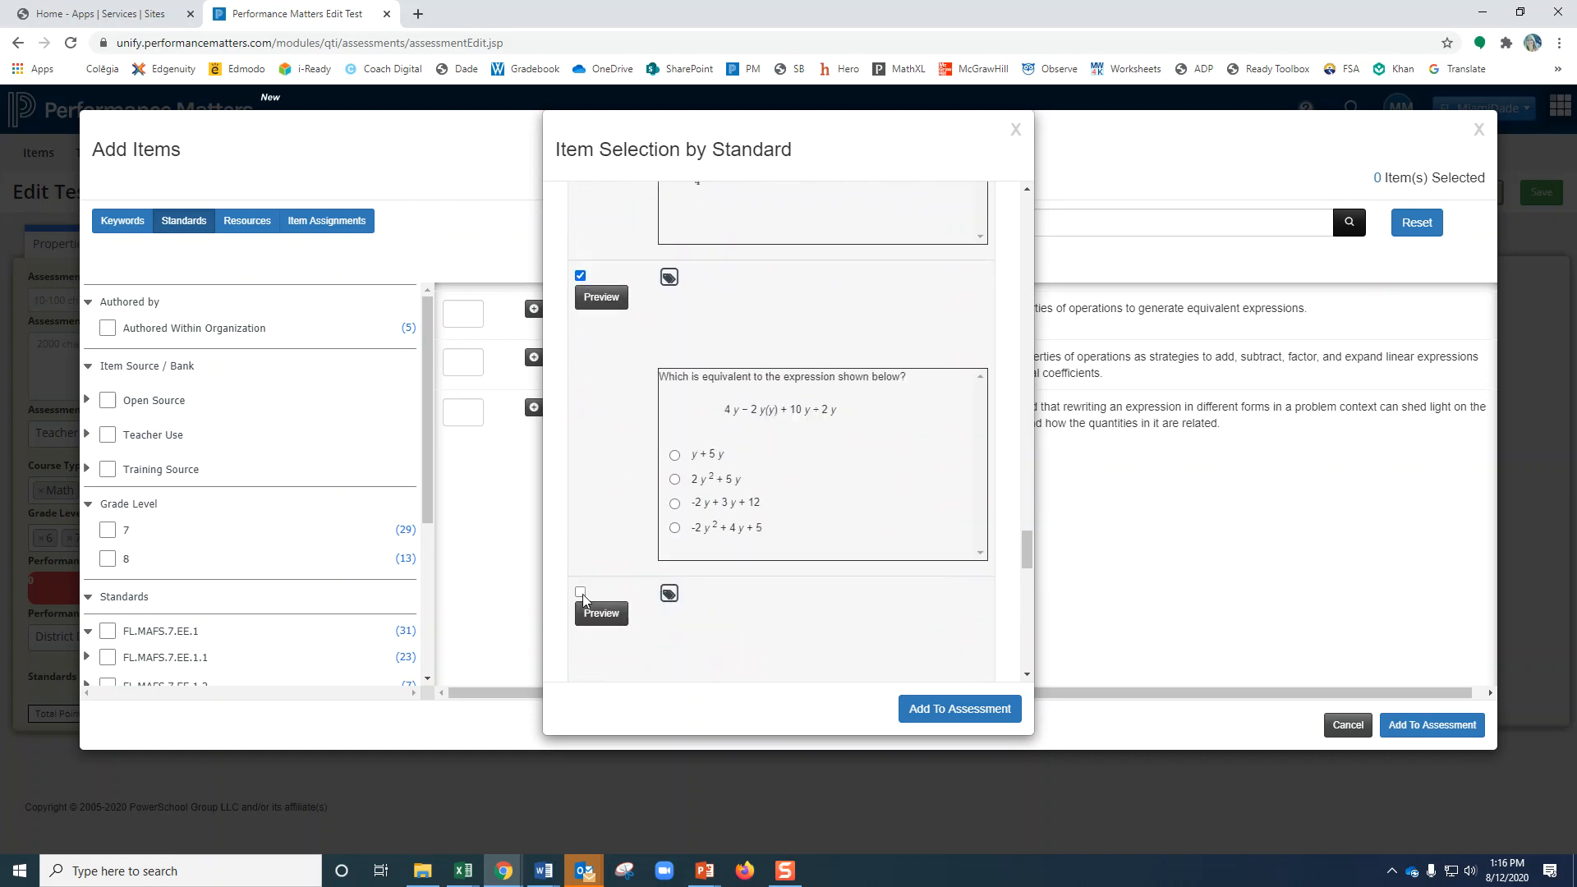
click(952, 713)
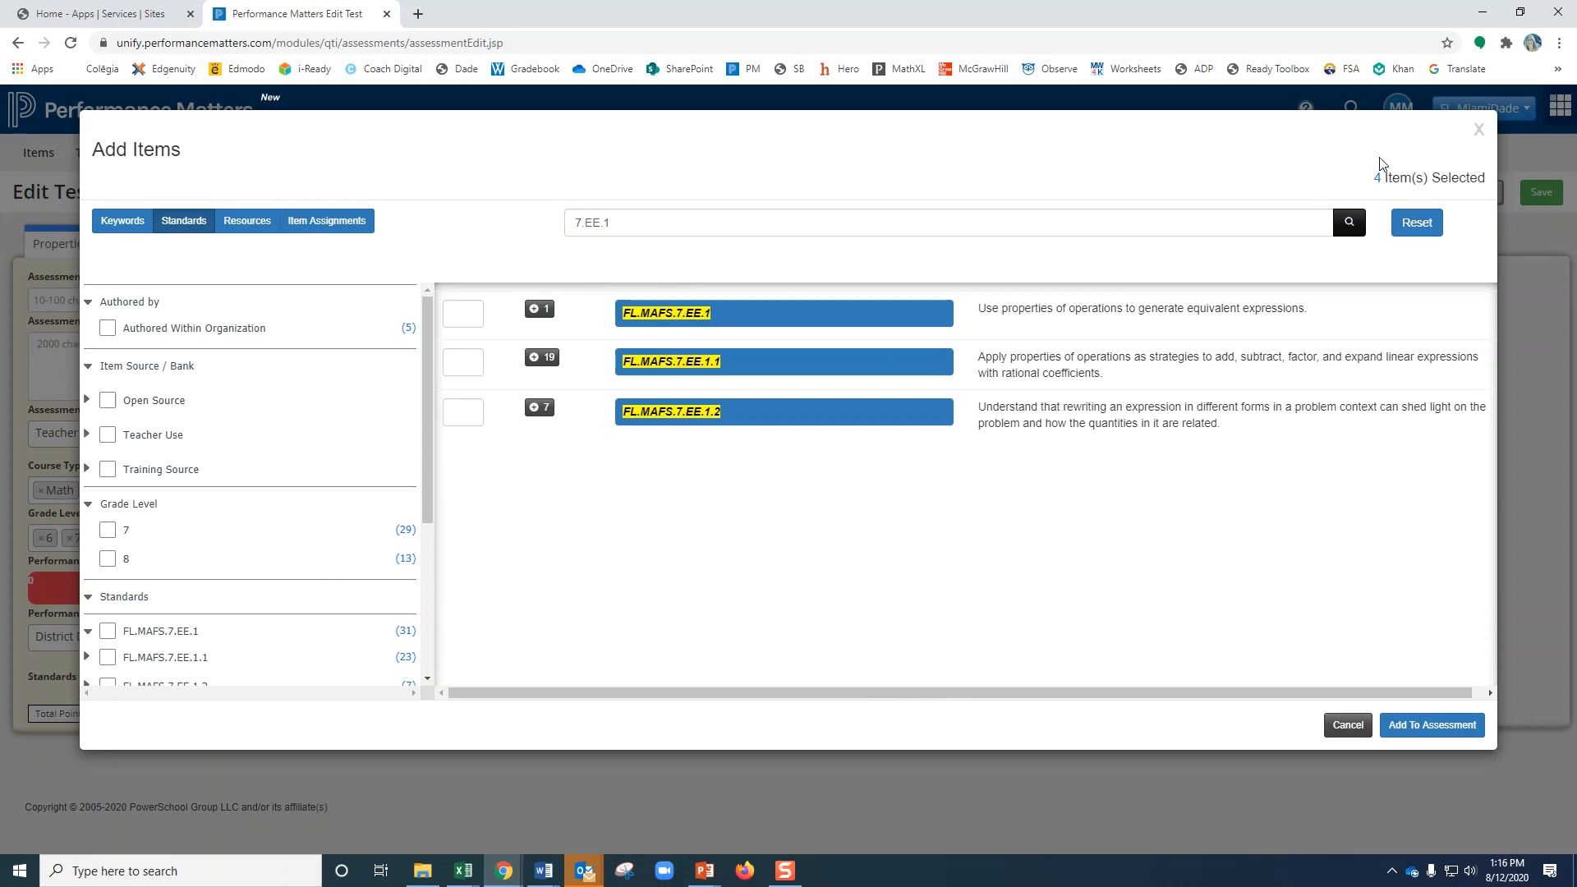
drag(1376, 178, 1486, 173)
drag(649, 222, 567, 213)
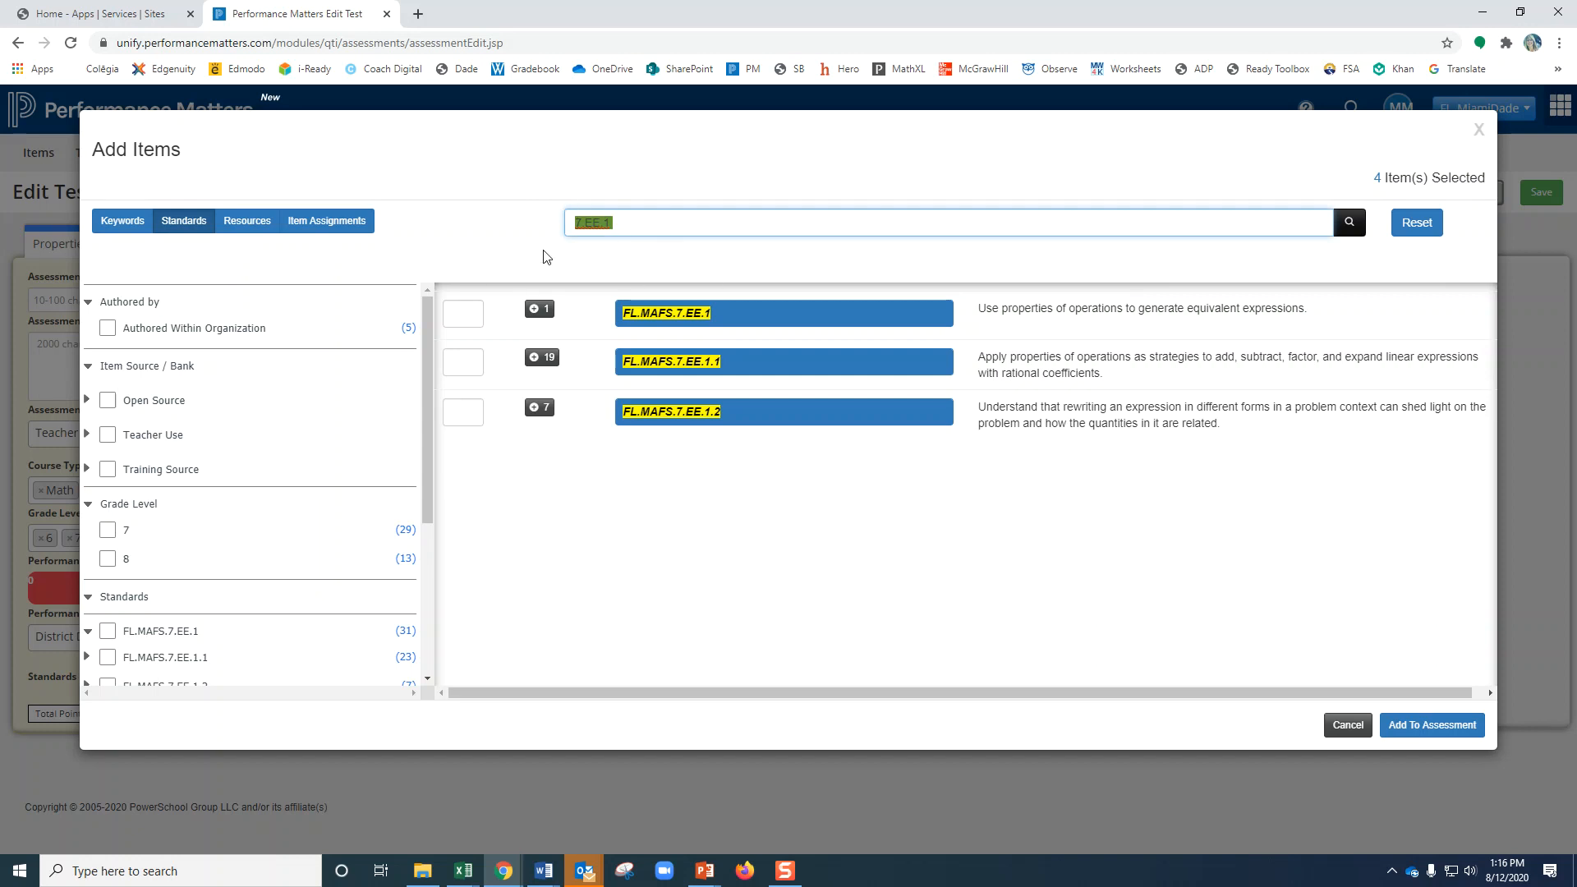
click(1447, 735)
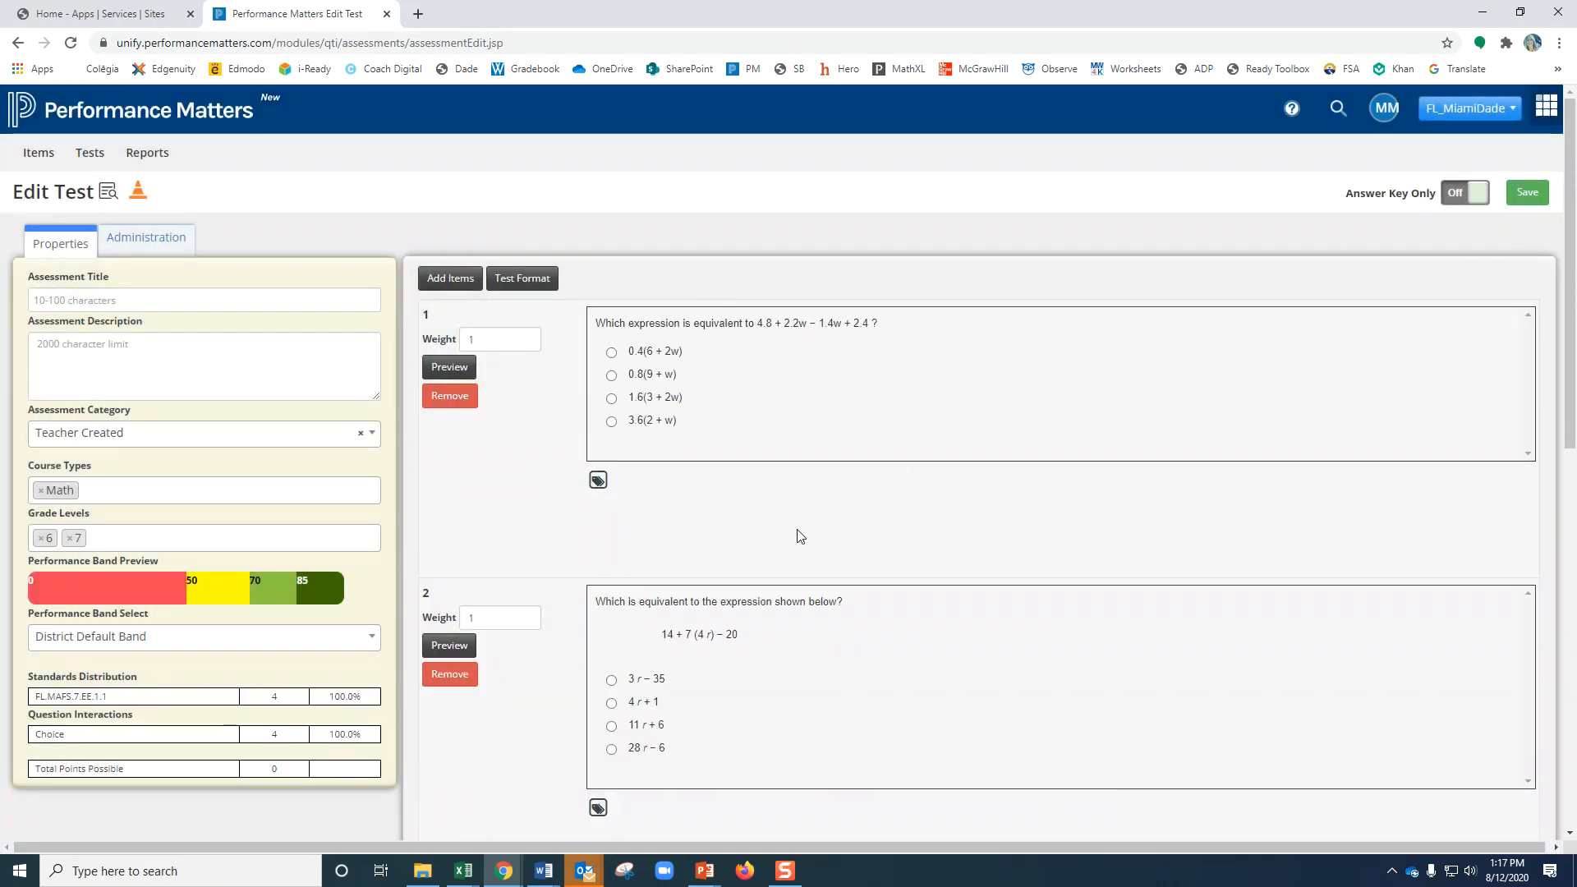
Review the questions added to the test and remove the first one, about 4.8 + 2.2w − 1.4w + 2.4
scroll(795, 535, down, 3)
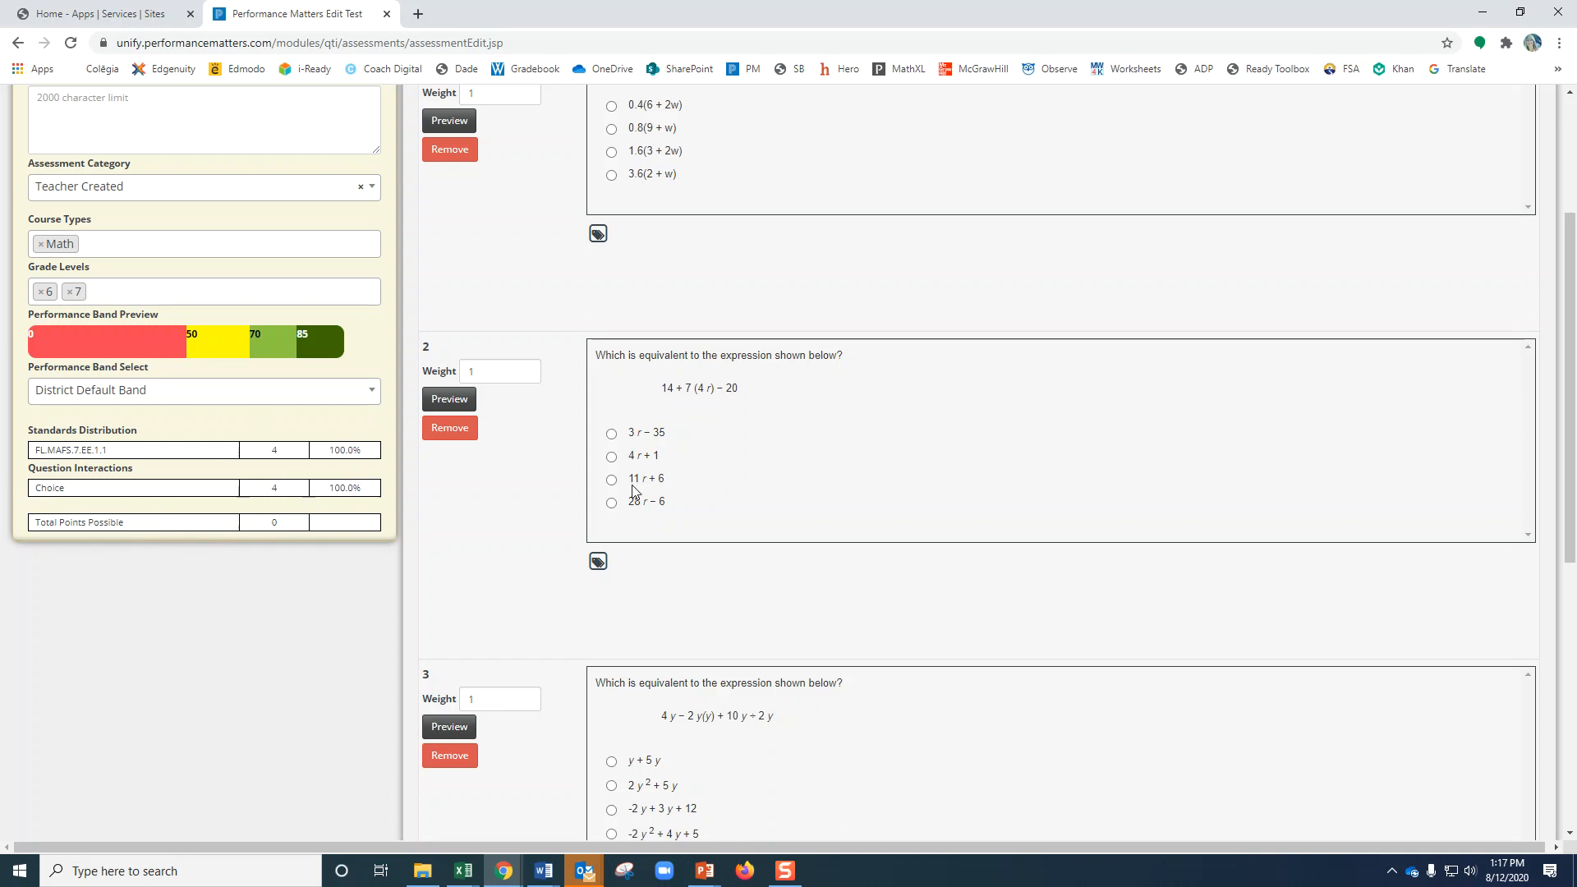
scroll(1018, 422, down, 7)
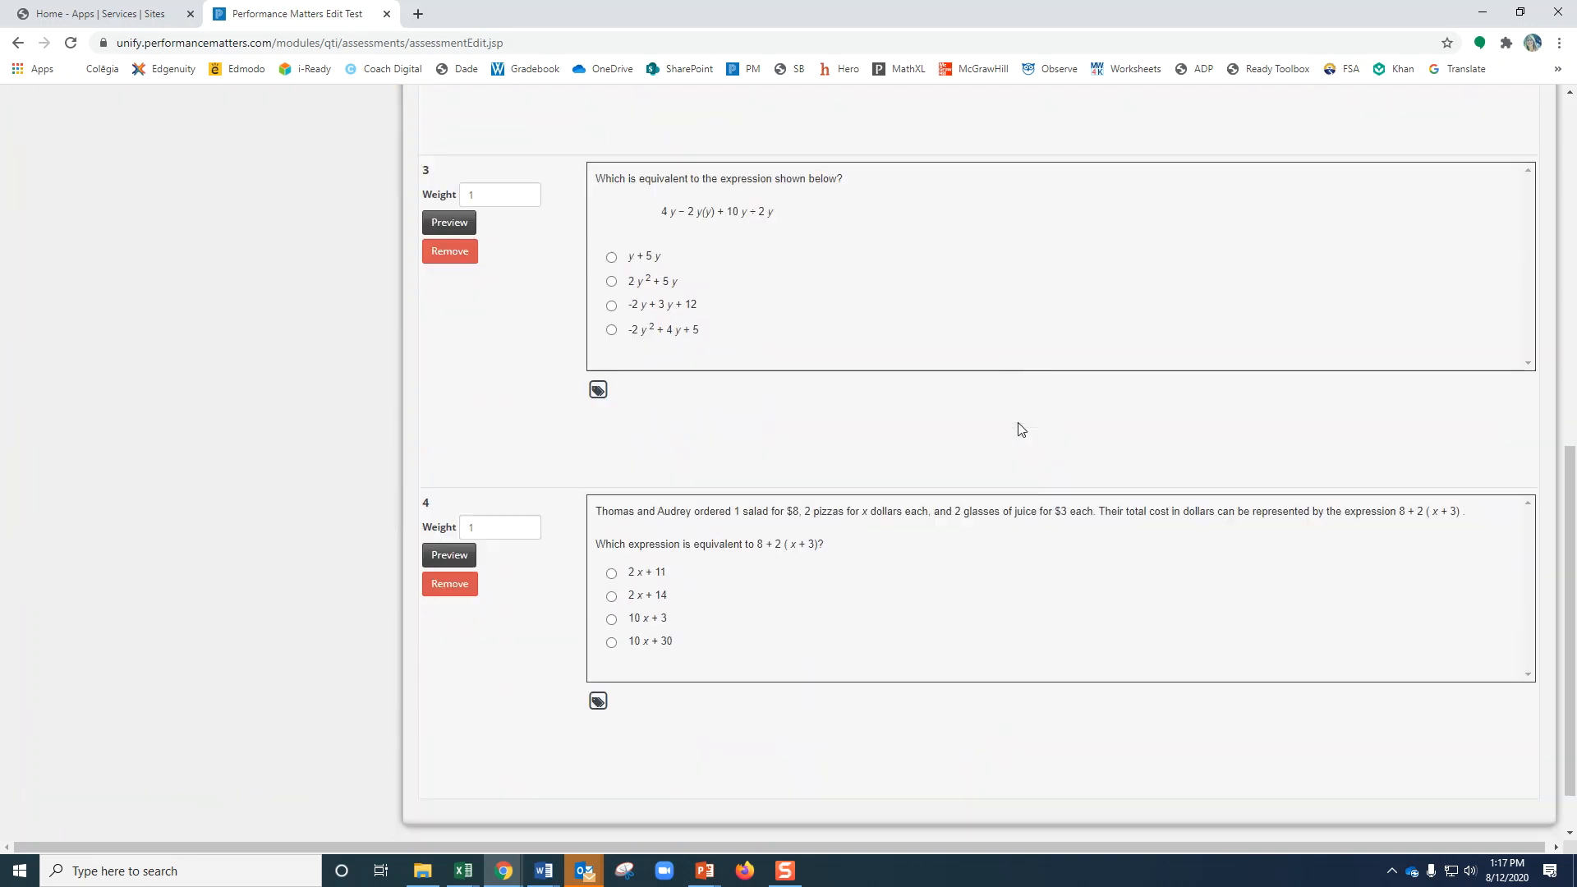
scroll(1018, 423, up, 5)
scroll(1018, 422, up, 4)
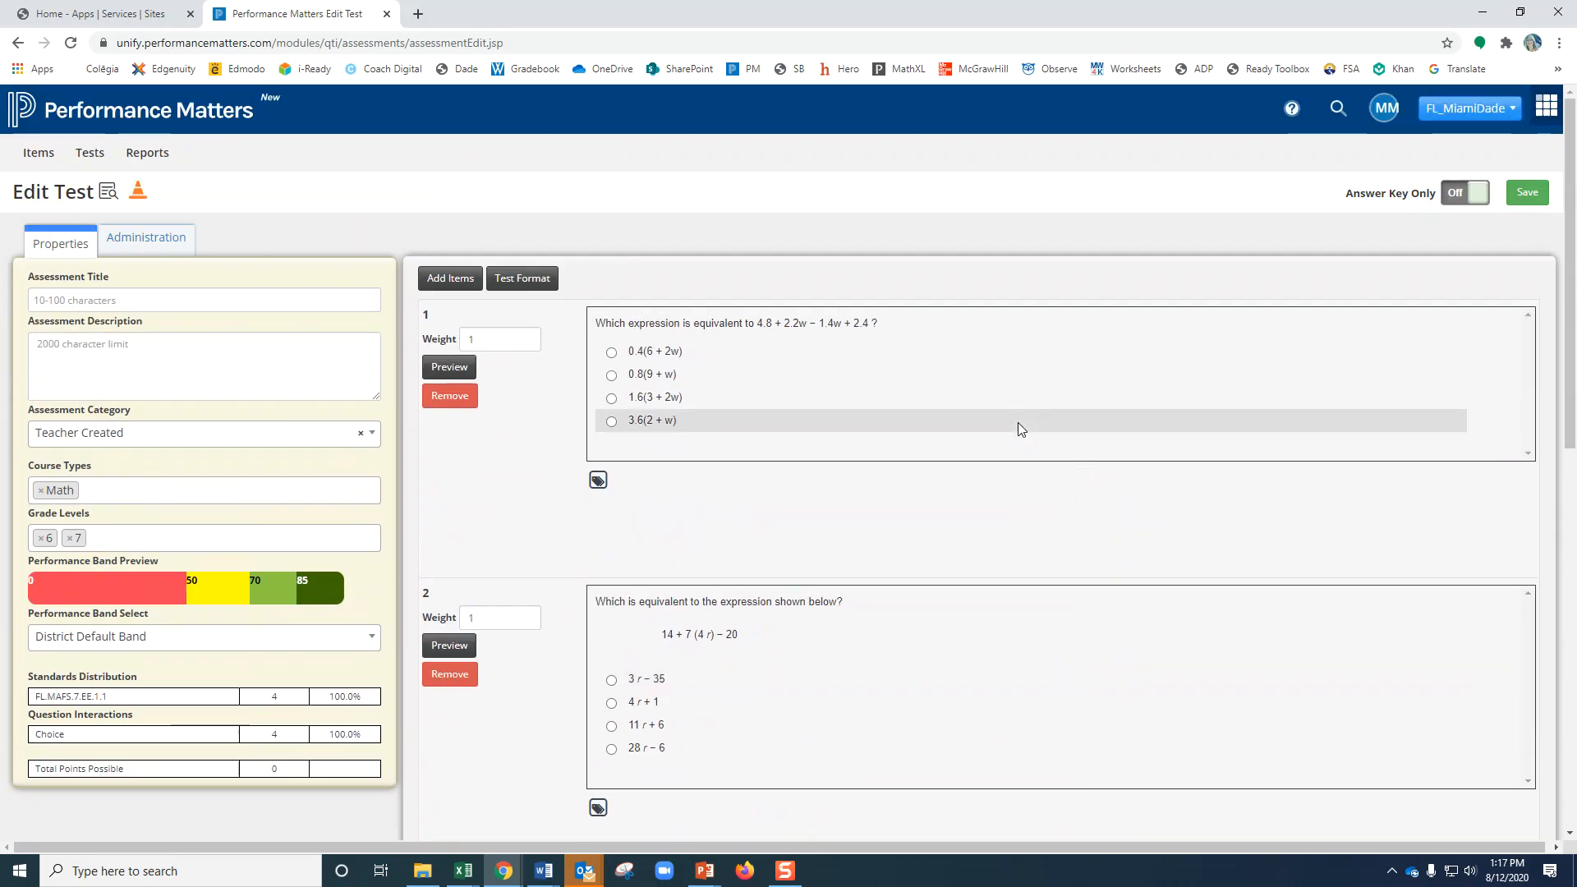
click(450, 397)
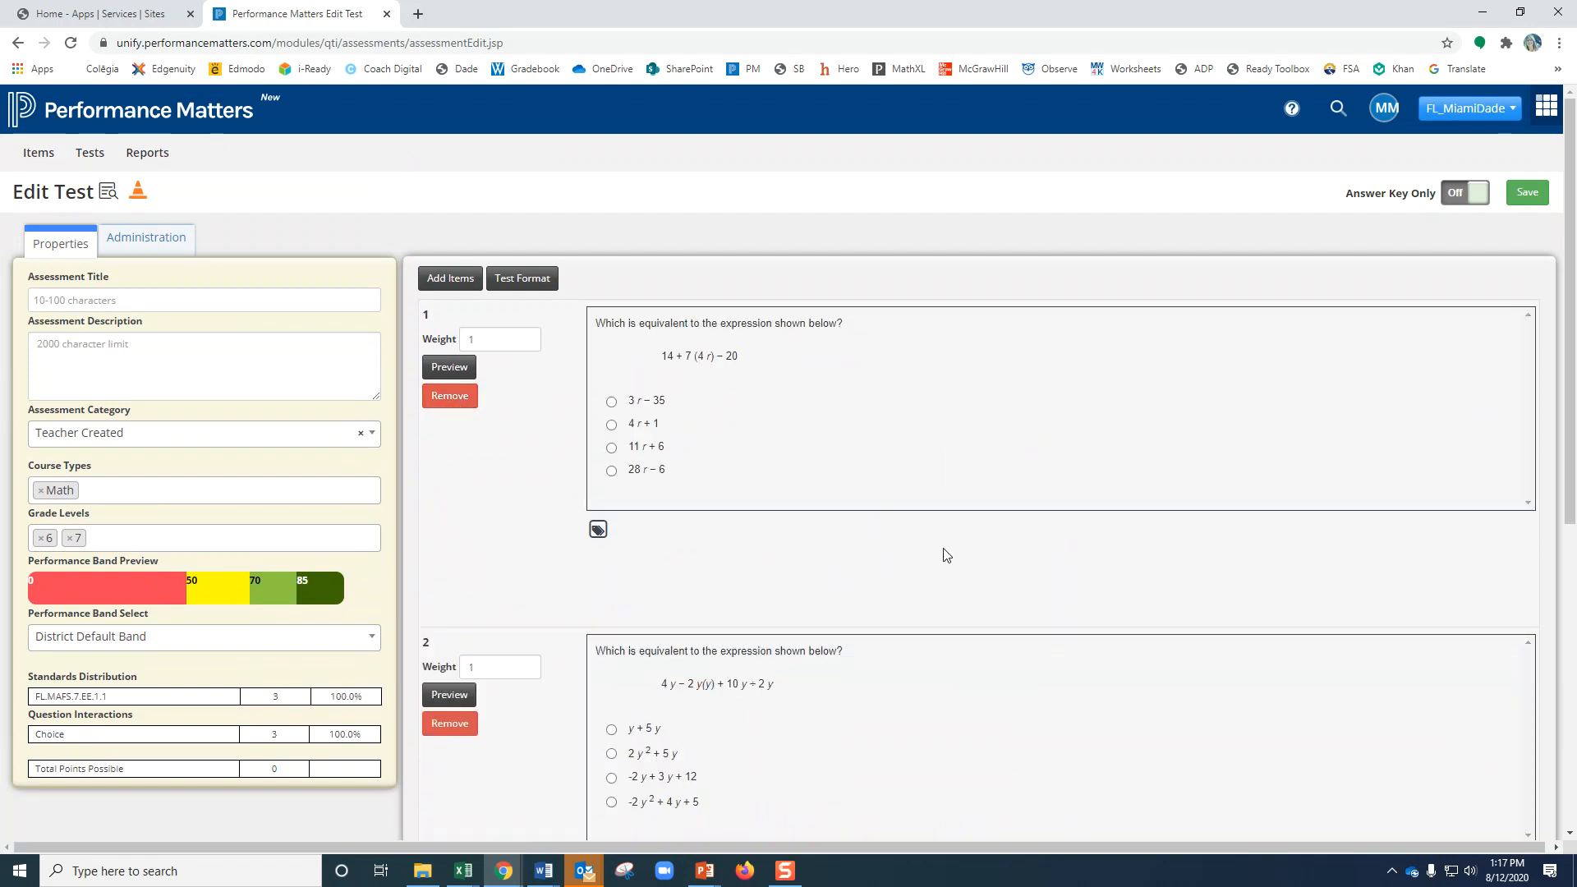
scroll(944, 552, down, 6)
Title the assessment "Fractions" and save the test
scroll(945, 553, up, 6)
text(Fractions)
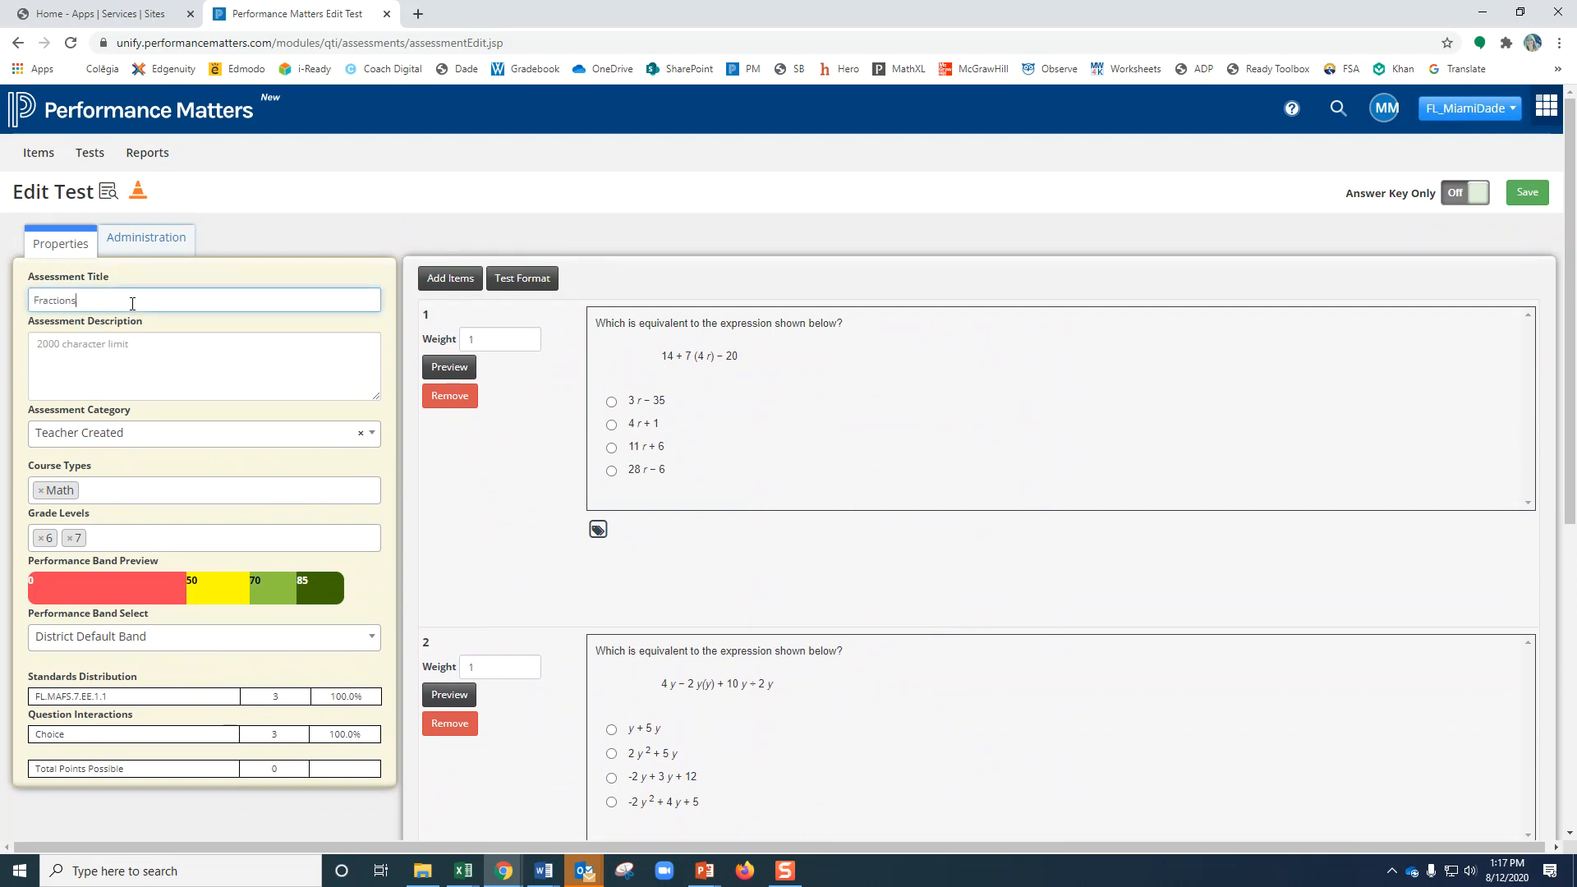
click(1538, 199)
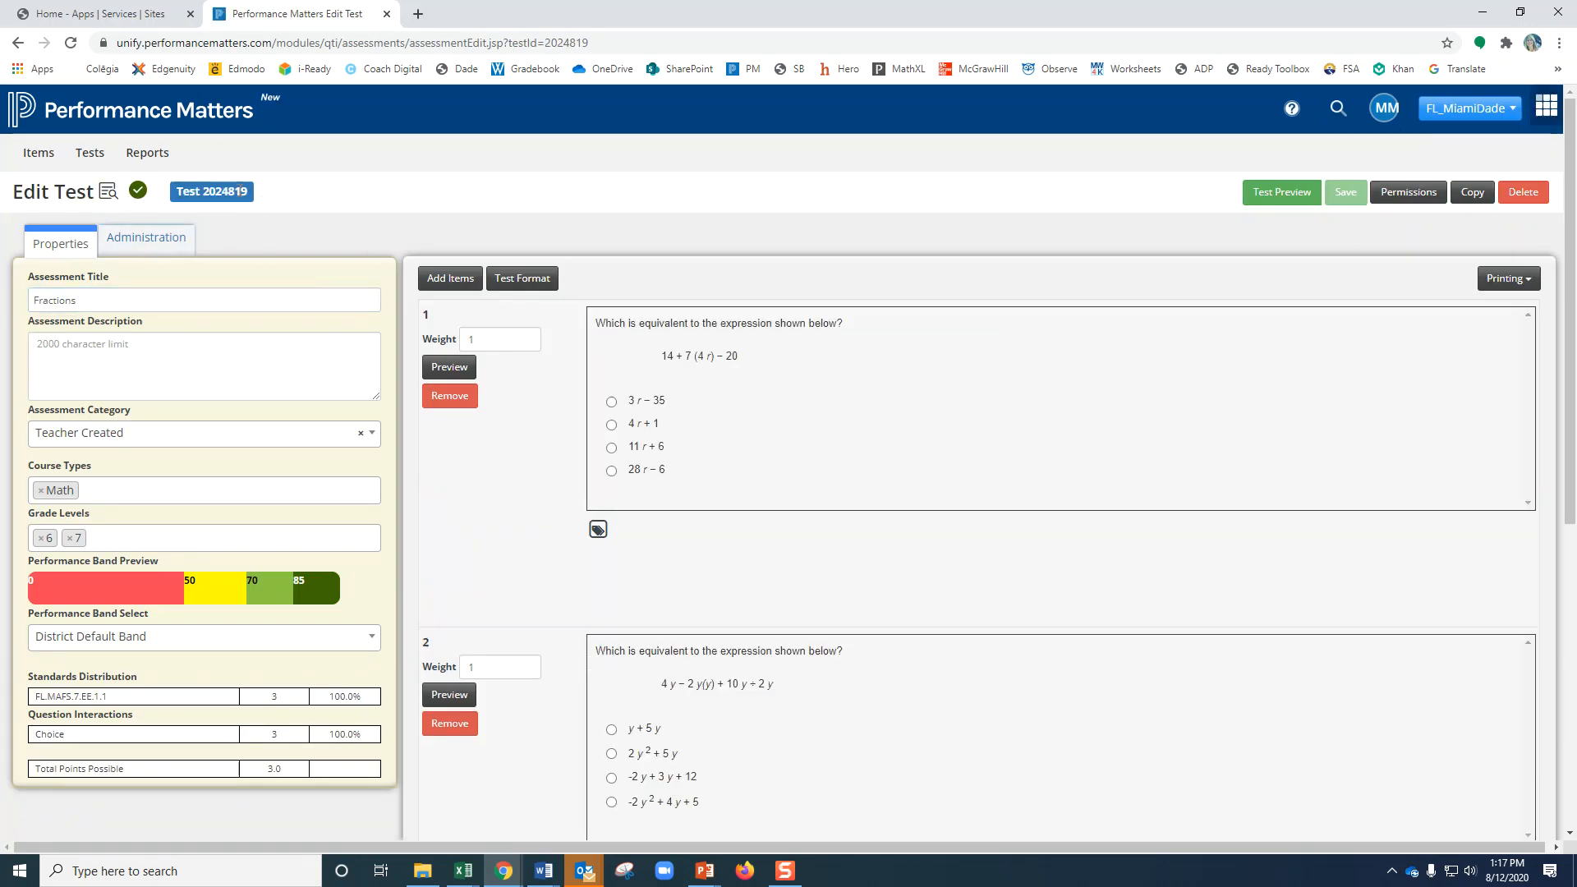
Check the saved test's ID and its administration settings, and return to the test's properties
drag(249, 196, 172, 199)
click(141, 238)
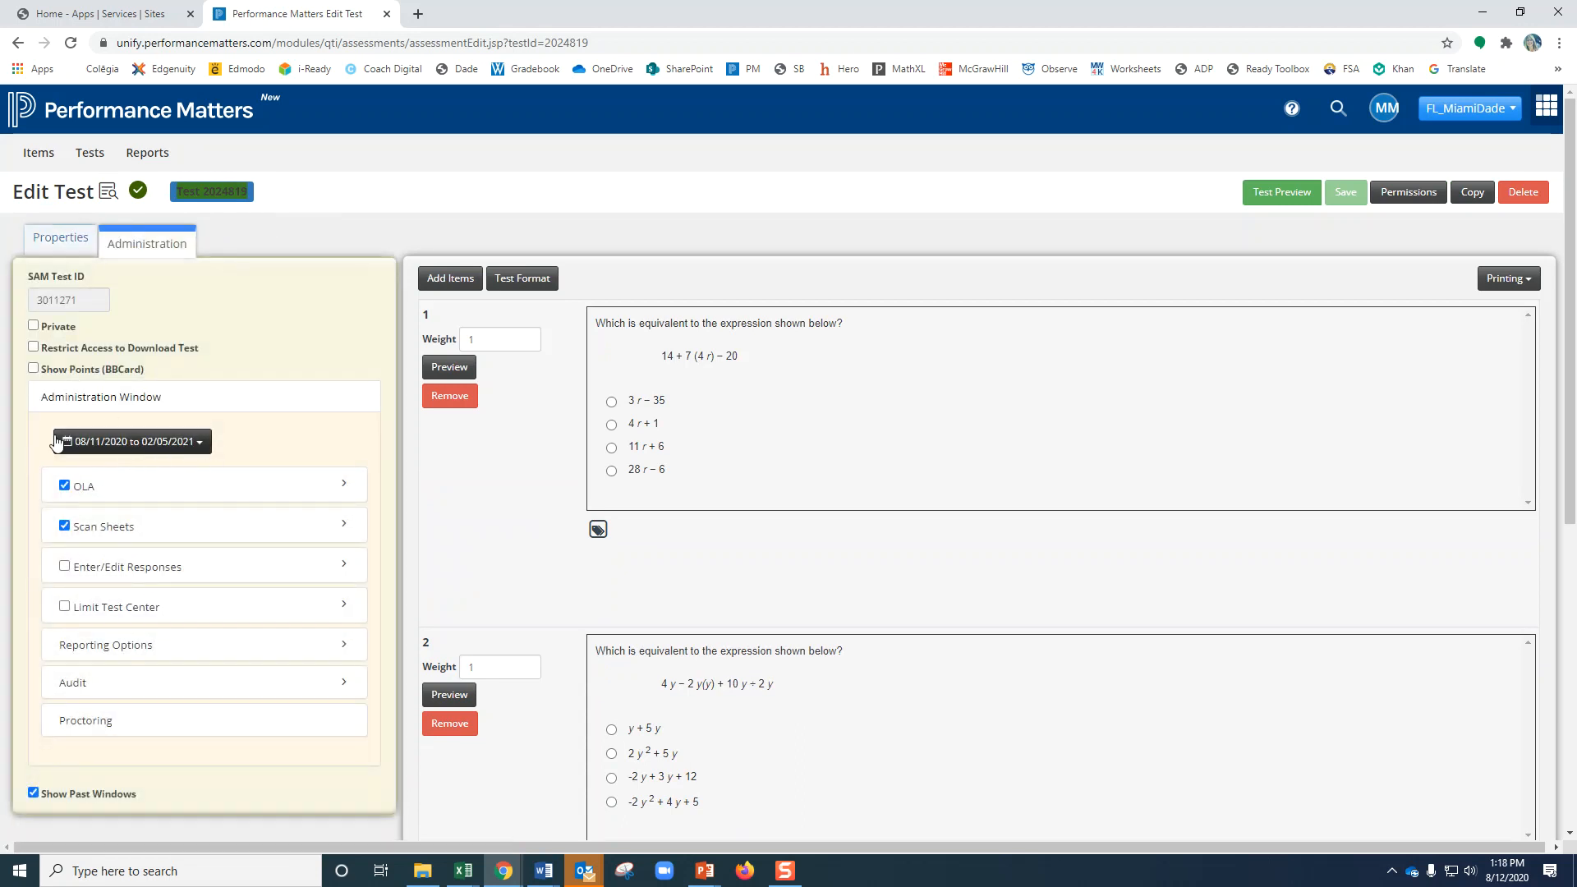
click(41, 245)
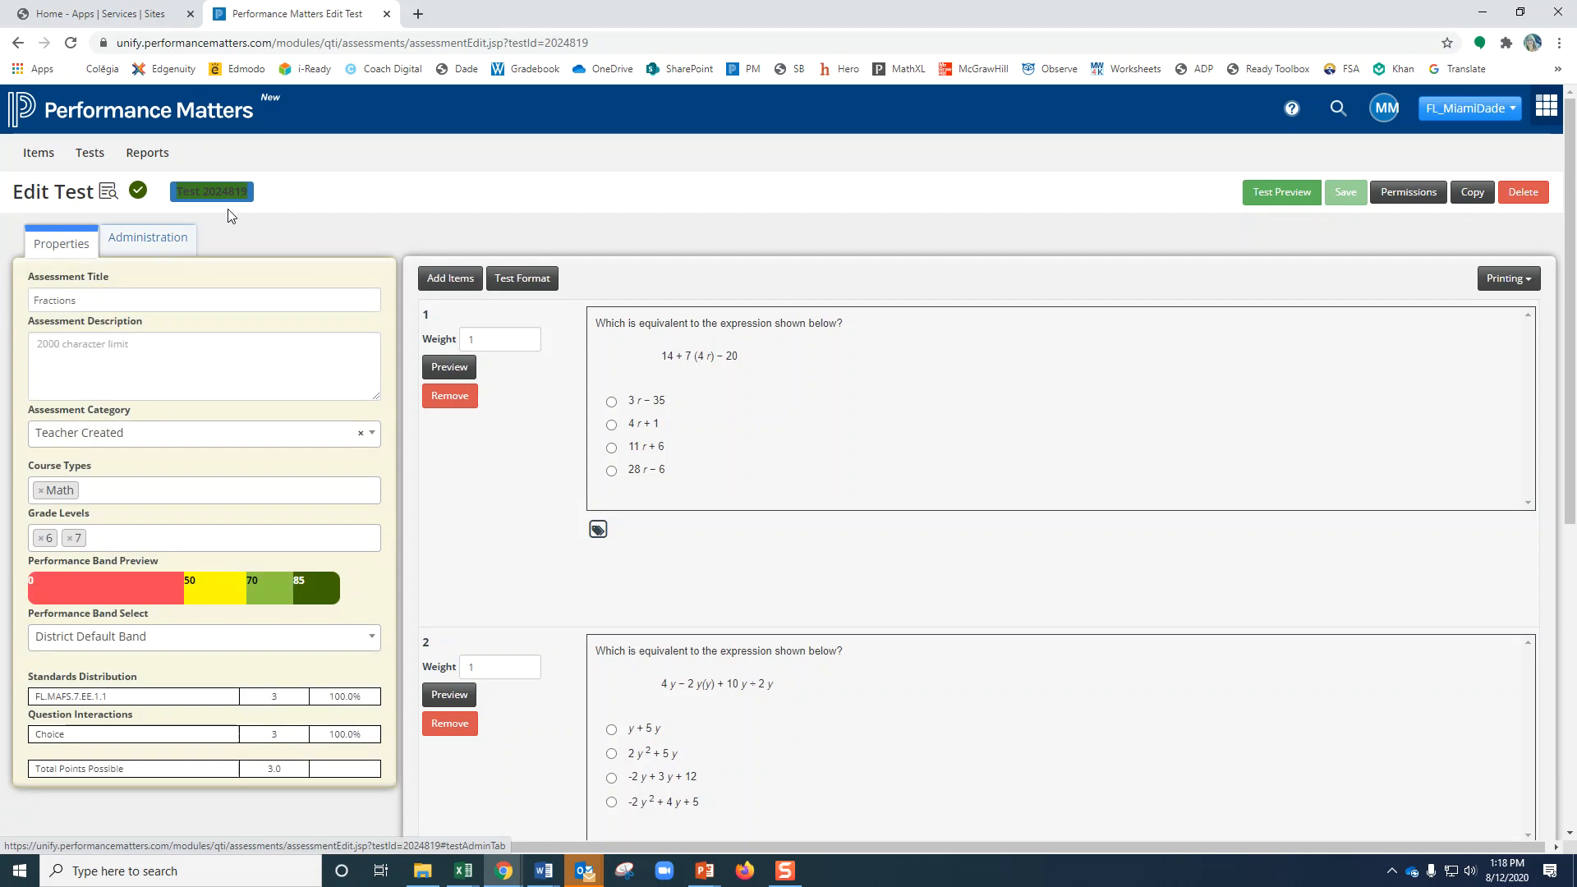
click(249, 202)
mouse_move(266, 200)
mouse_down()
mouse_move(191, 197)
mouse_move(260, 203)
mouse_up()
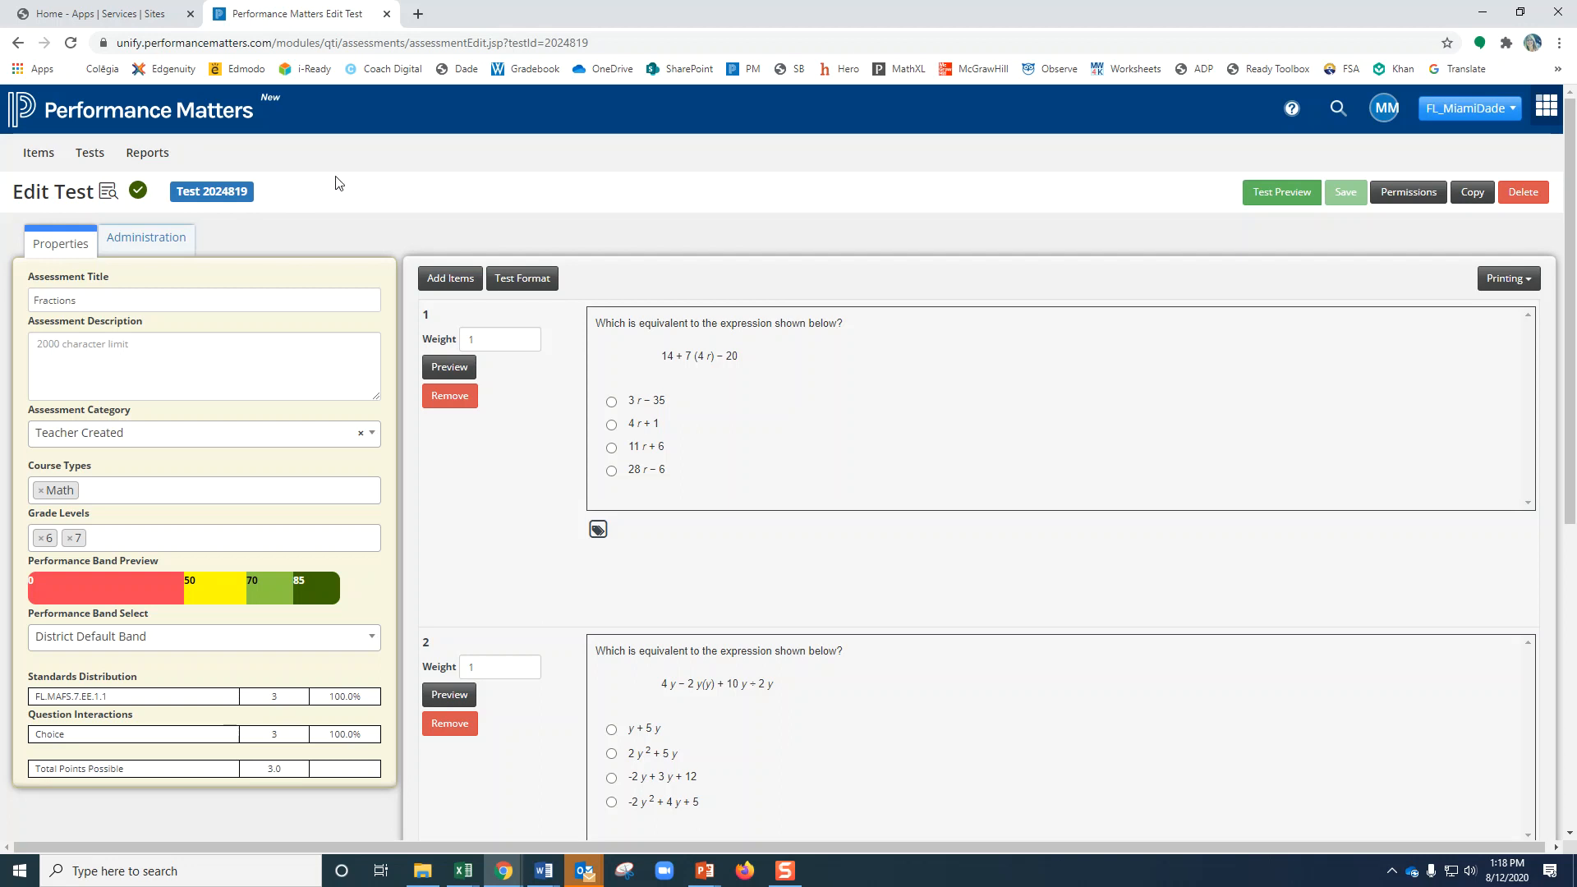
Open the test's permissions, filter users and groups by the SCHOOL type, and add City of Hialeah Education Acad
click(1410, 192)
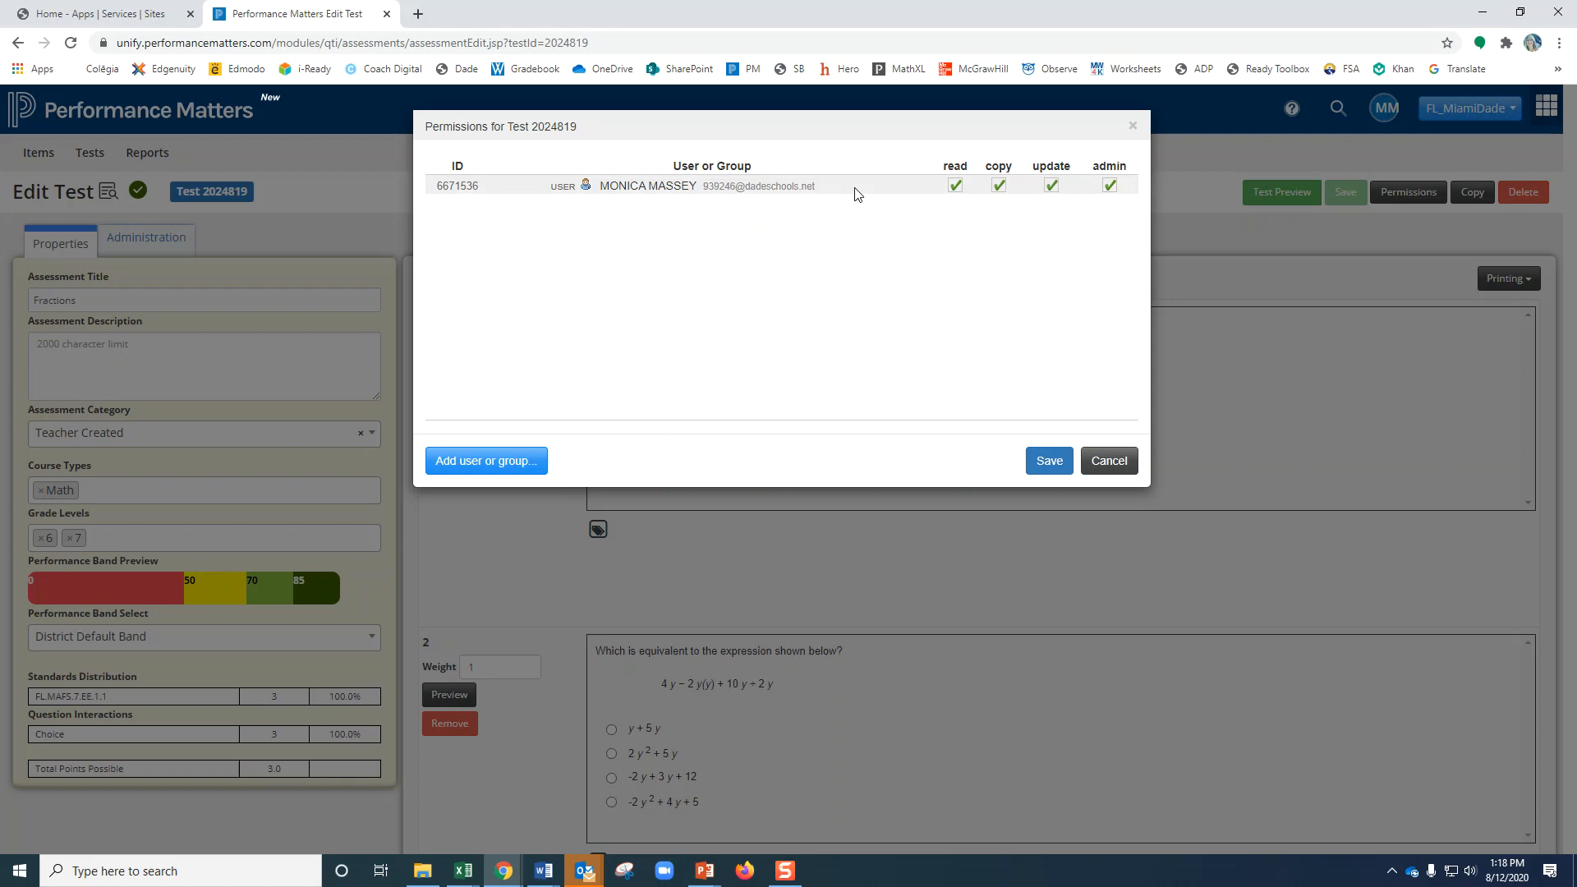
click(482, 468)
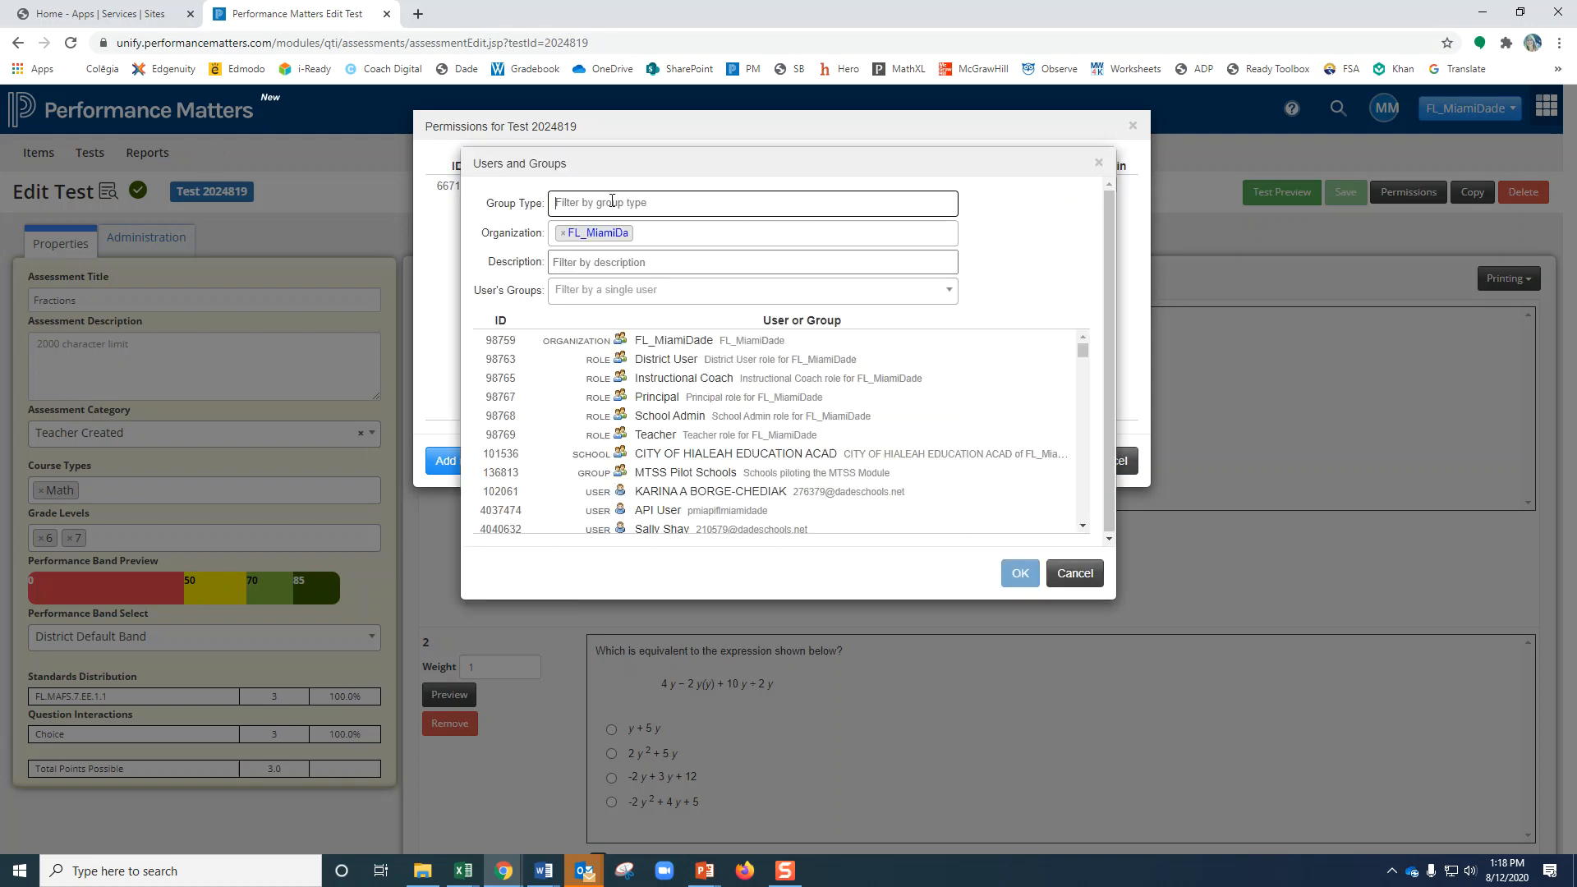
click(612, 203)
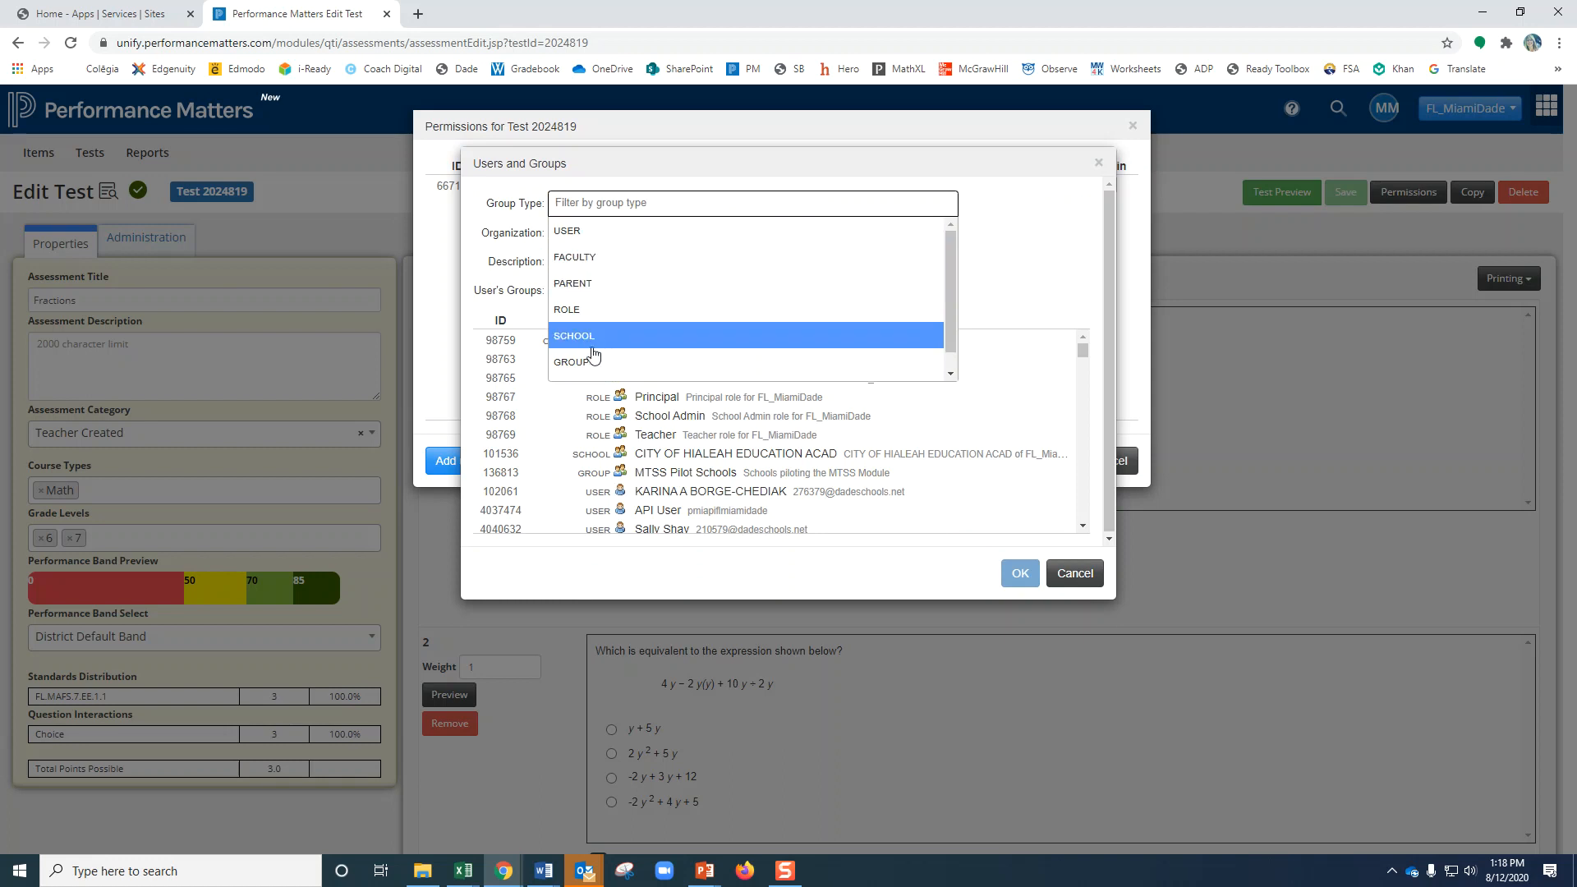
click(595, 337)
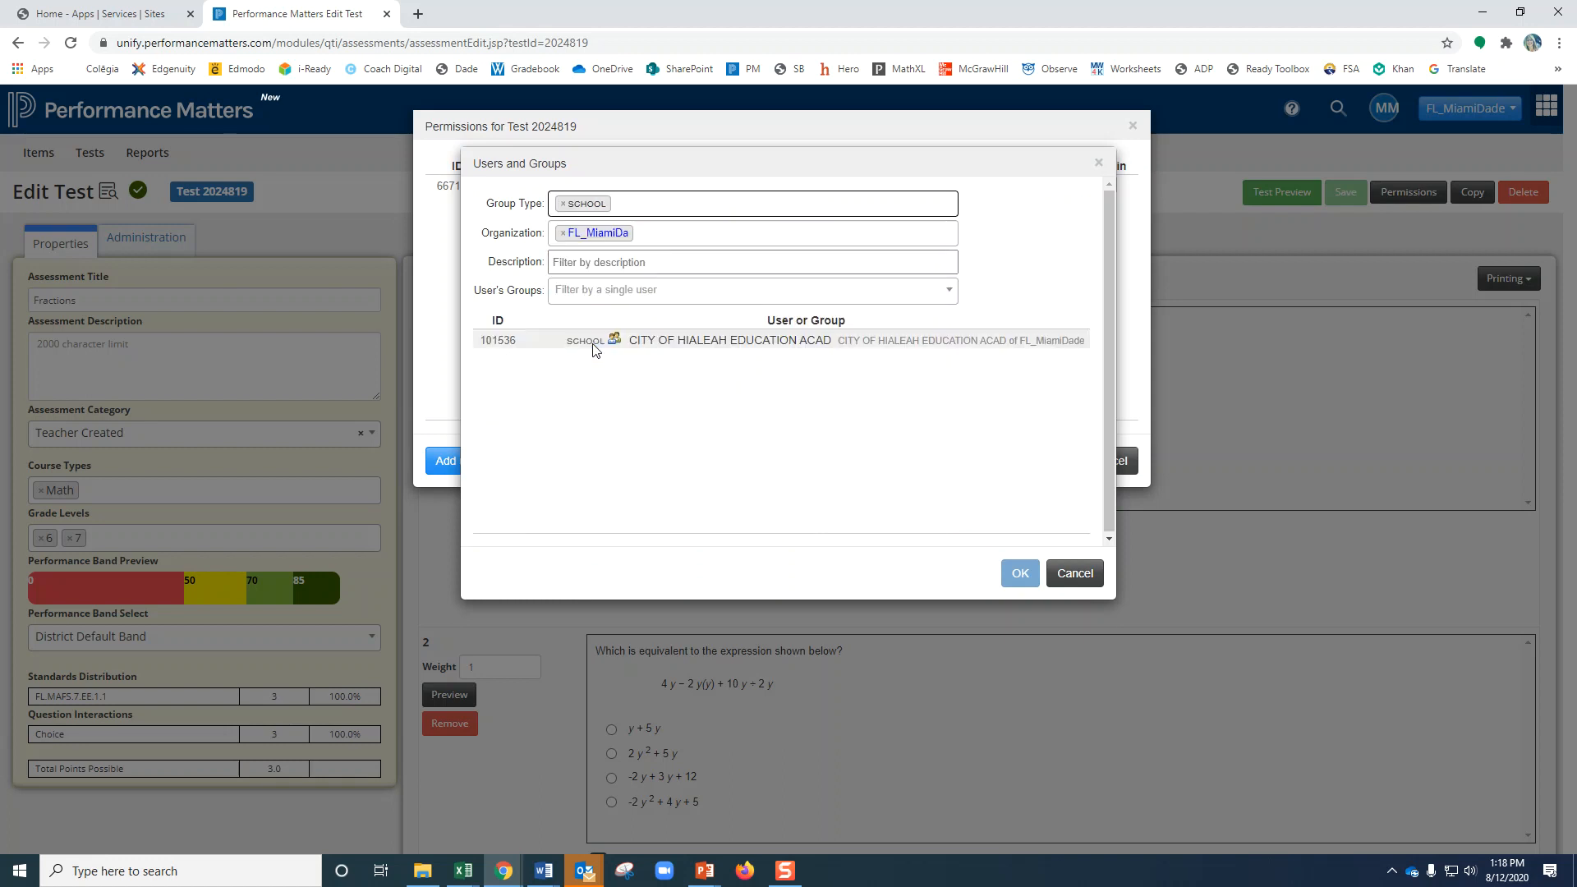
click(616, 339)
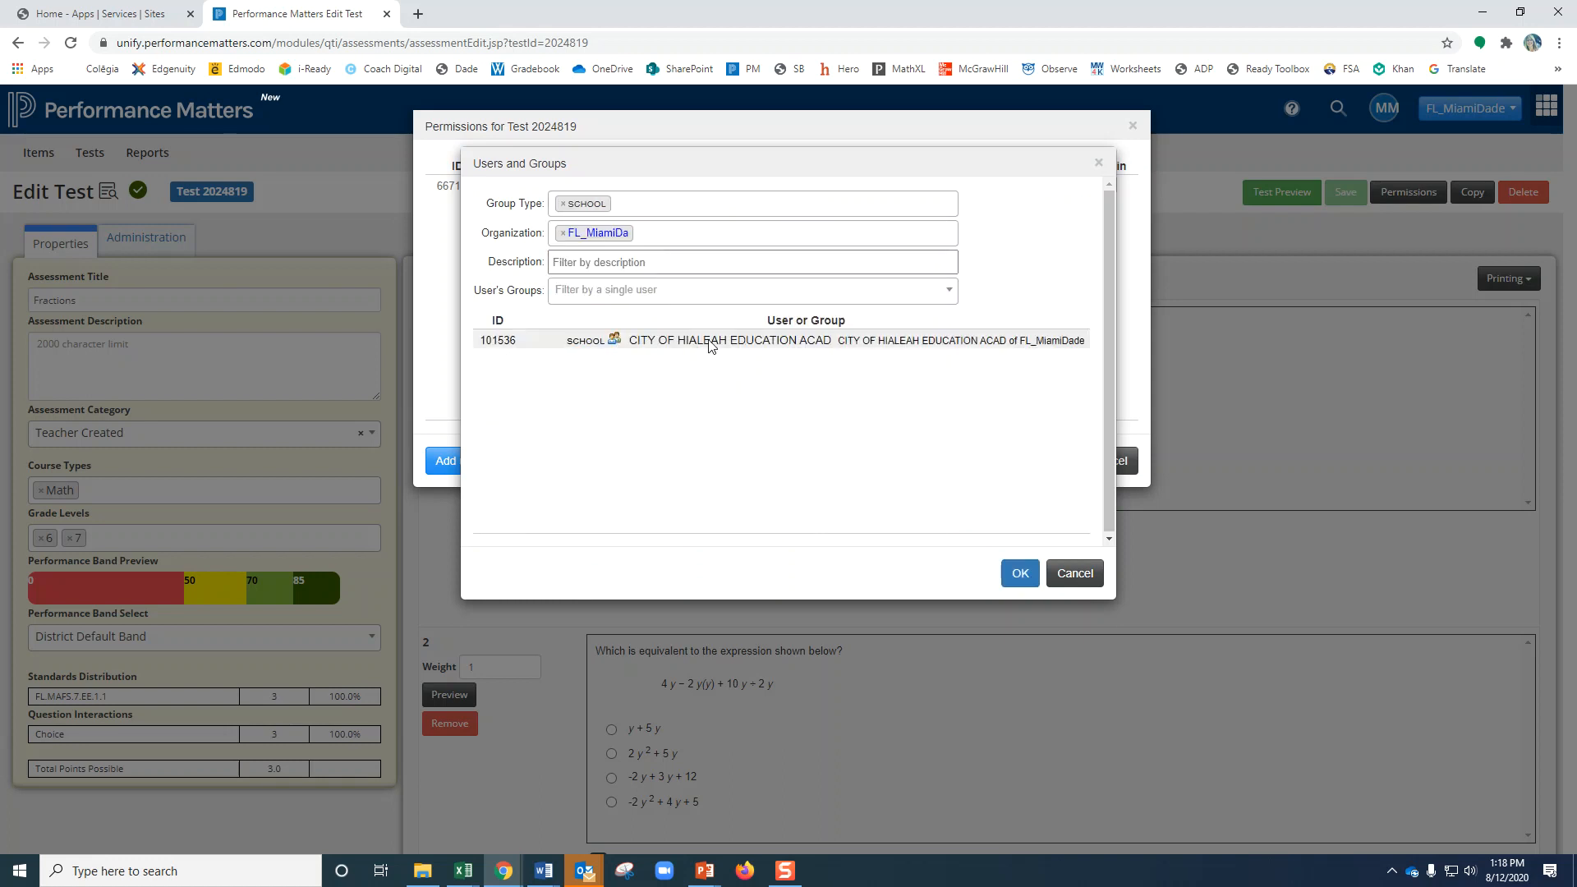
click(1019, 575)
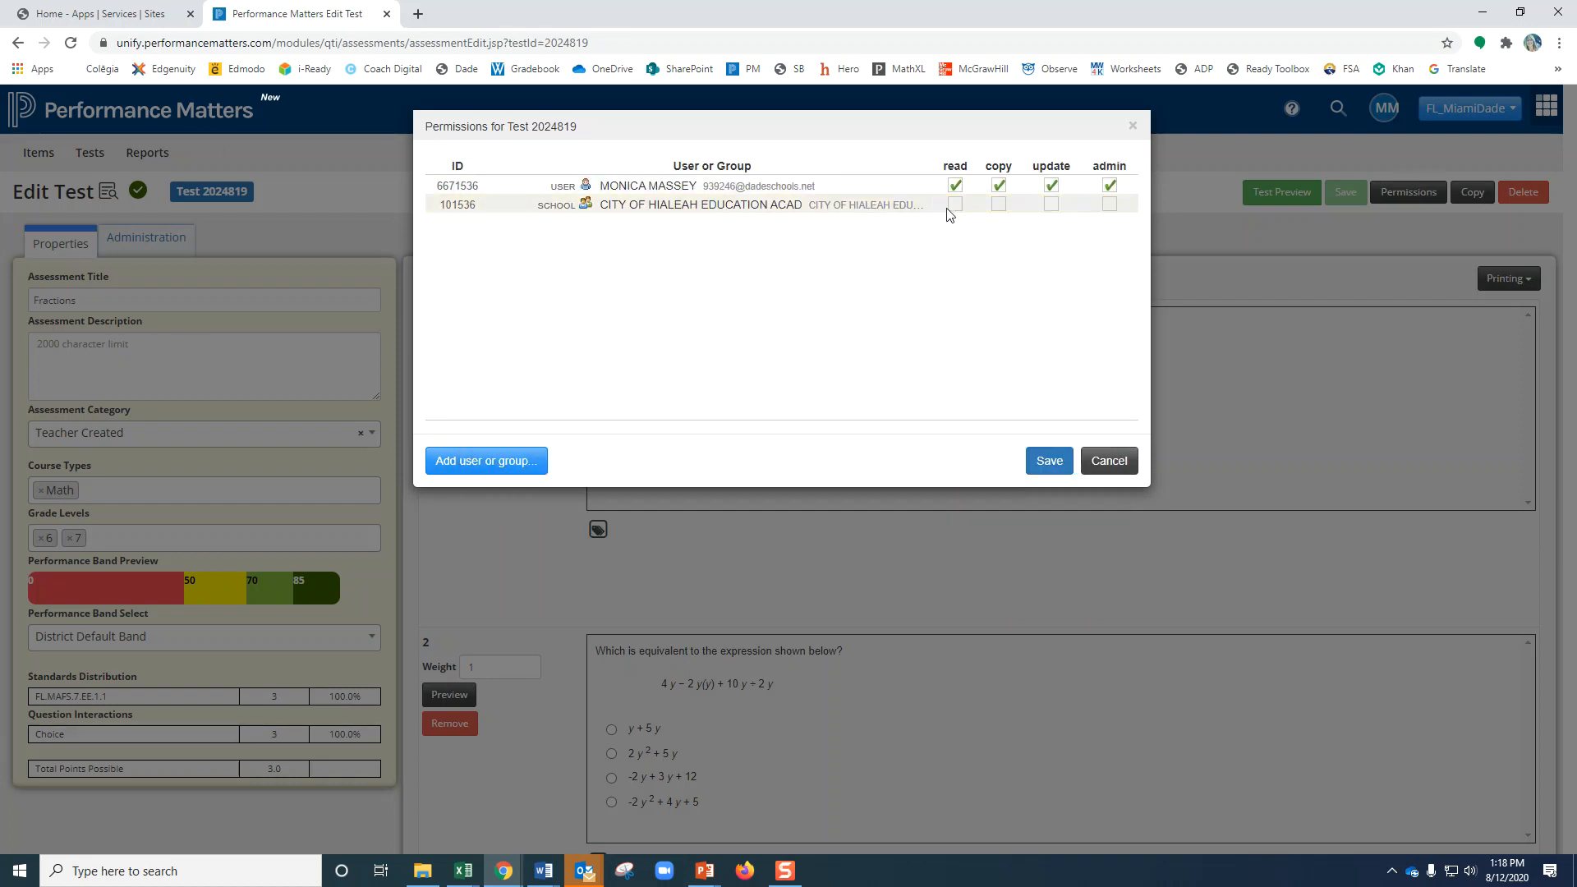
Grant the school read, copy, update and admin permissions on the test and save them
click(955, 205)
click(998, 205)
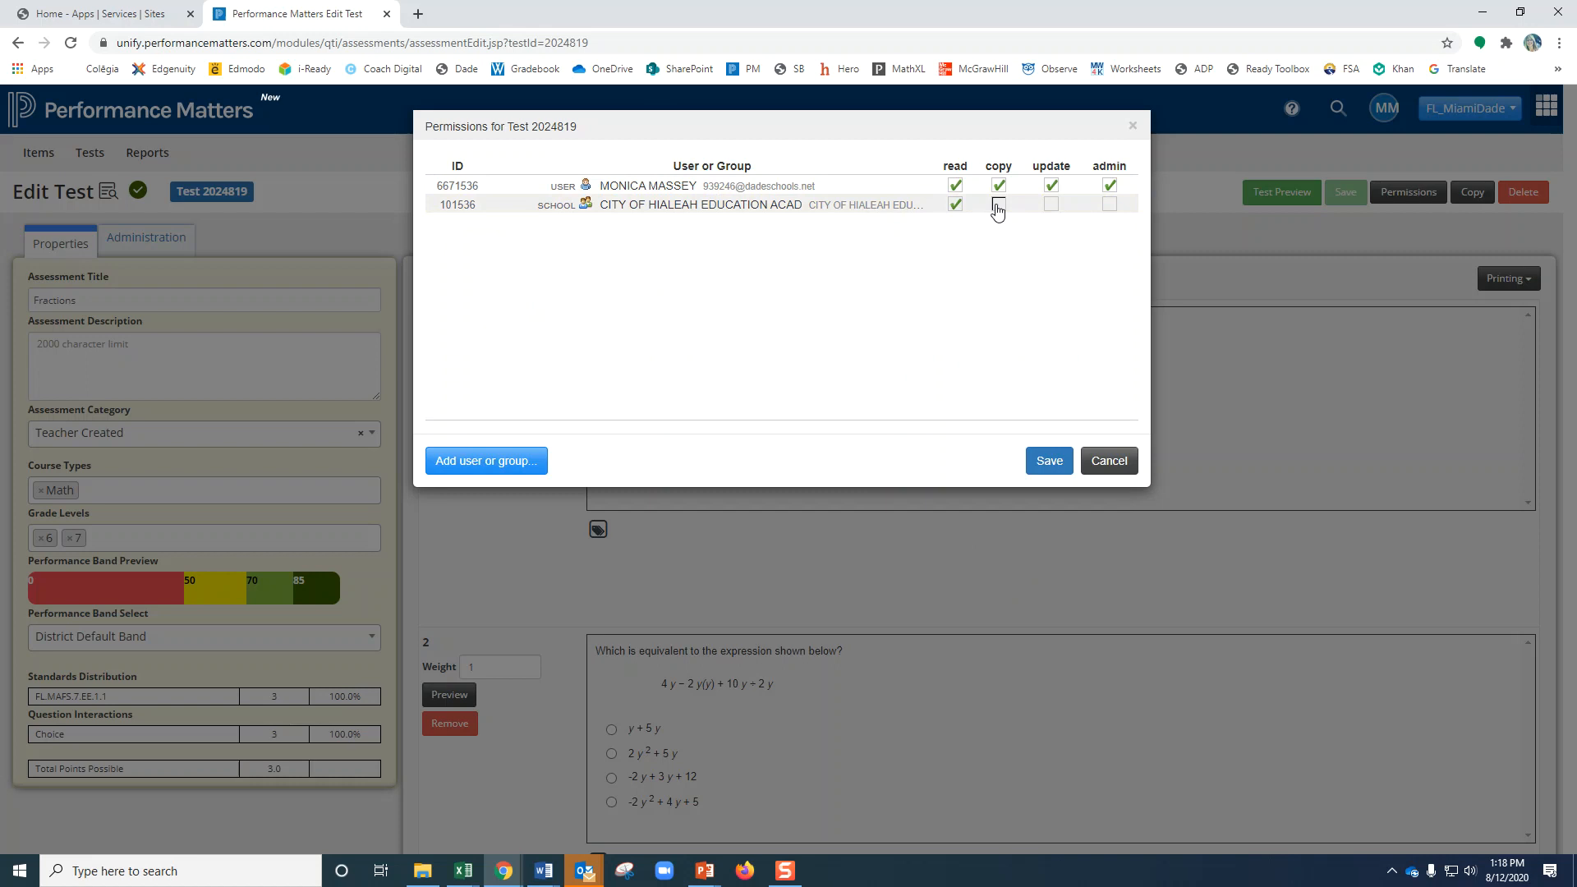
click(1051, 204)
click(1109, 204)
click(1109, 206)
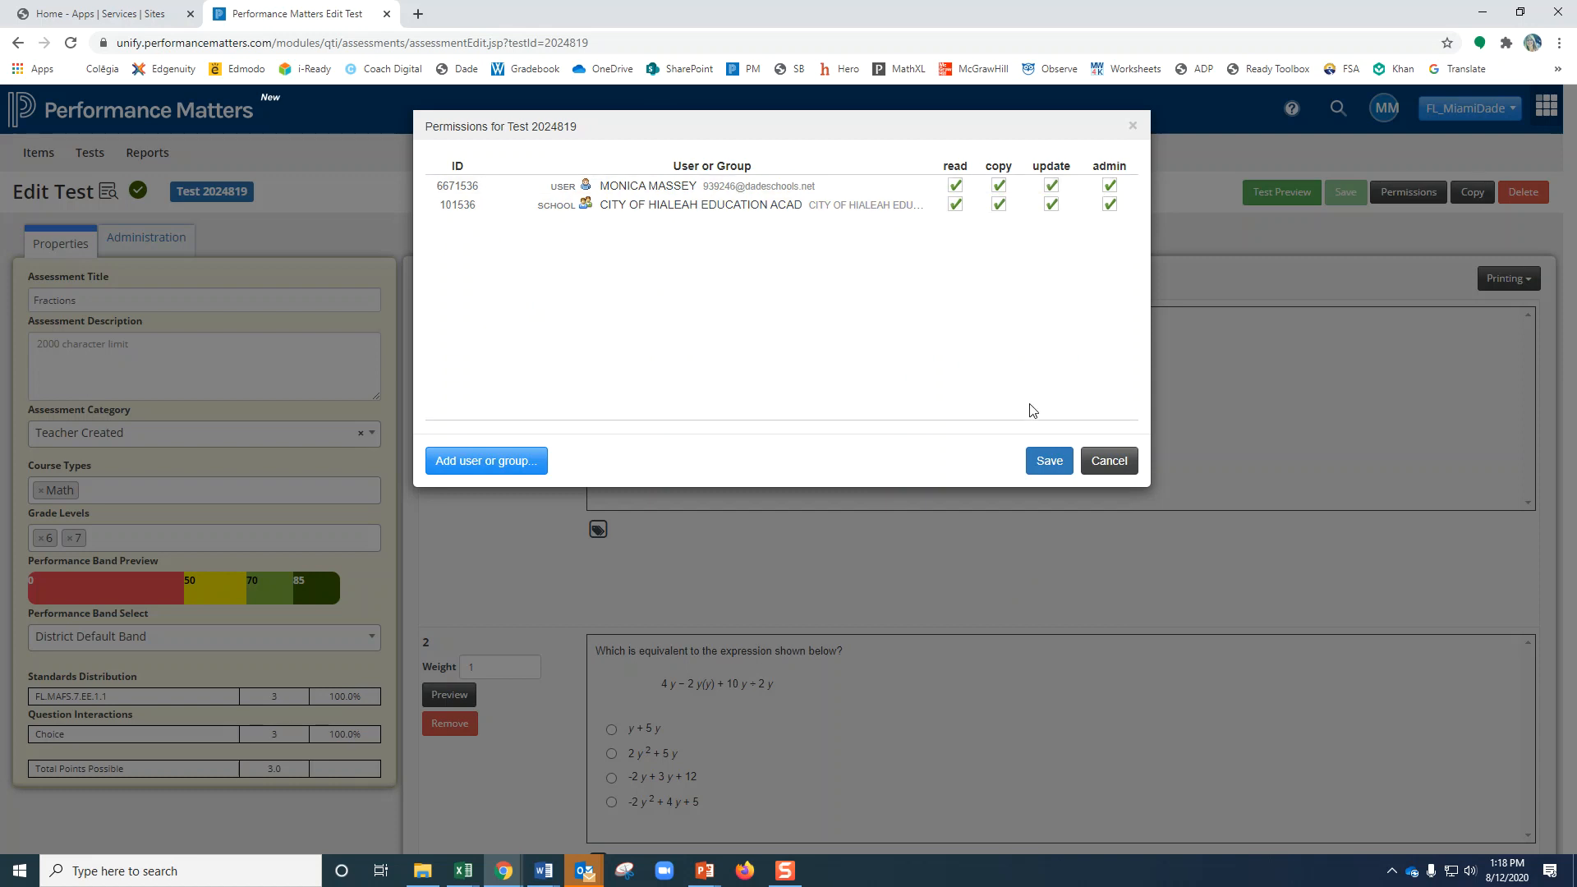
click(1051, 463)
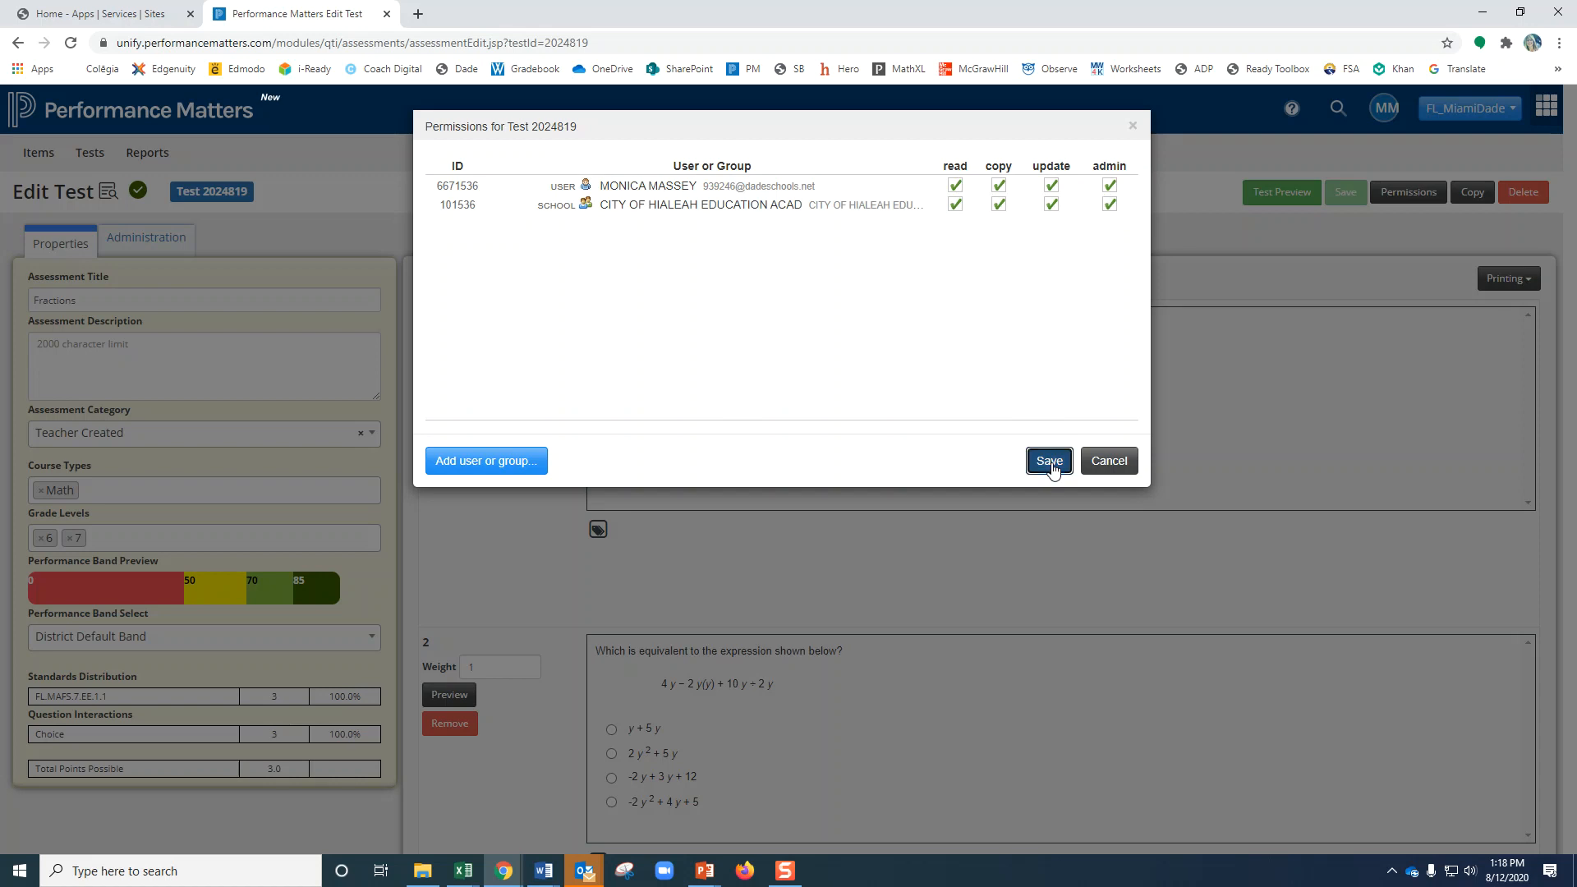